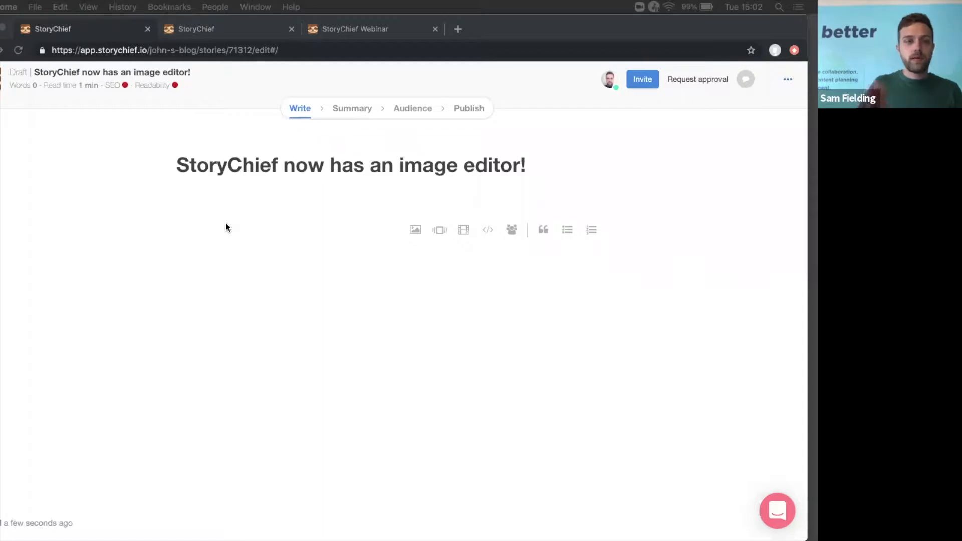
Search the free stock images for "editor" and insert the sunset city skyline photo below the story title.
left_click(573, 25)
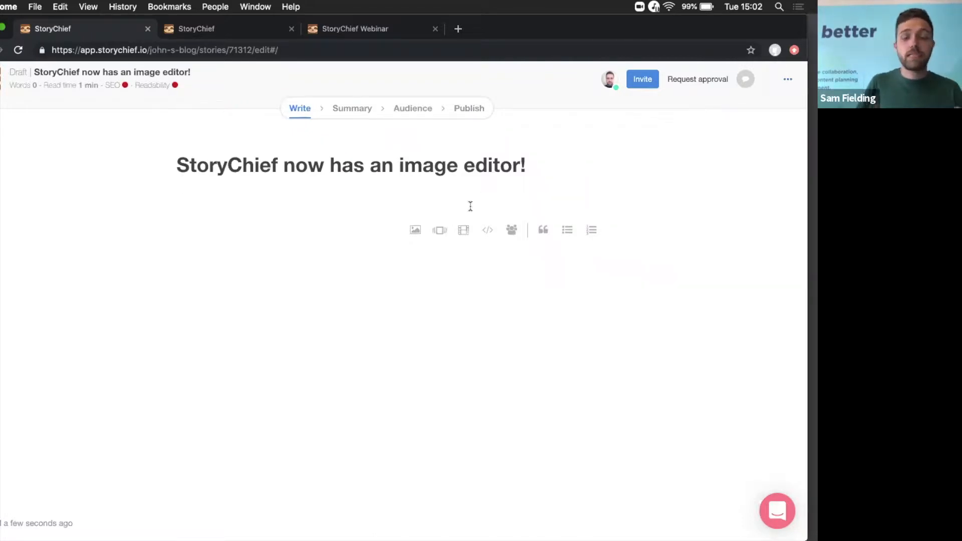
left_click(415, 232)
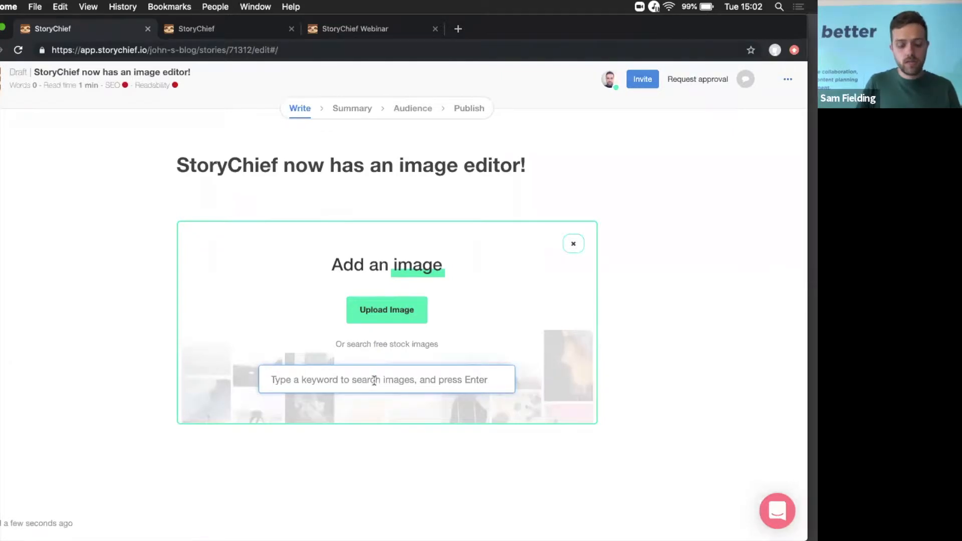
type("editor")
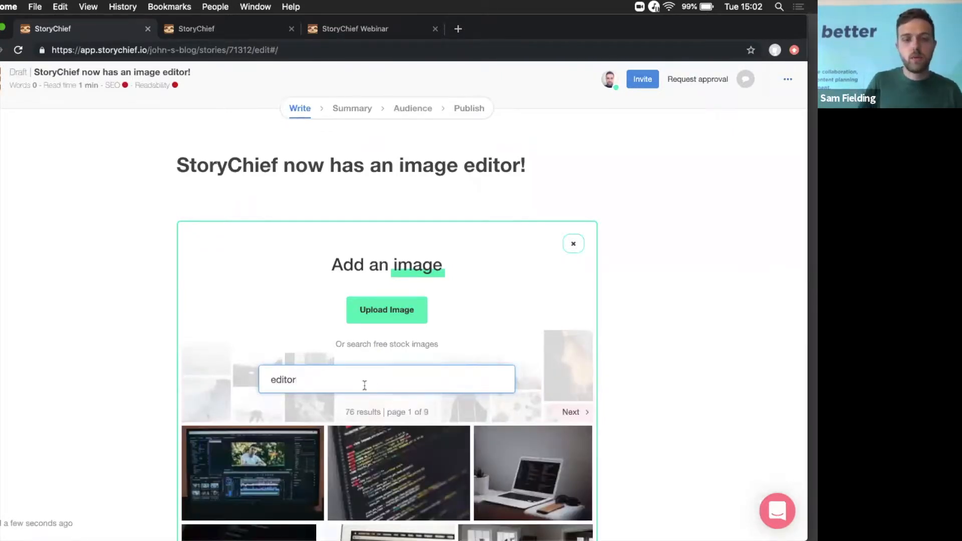
scroll(374, 376, "down", 2)
scroll(386, 366, "down", 3)
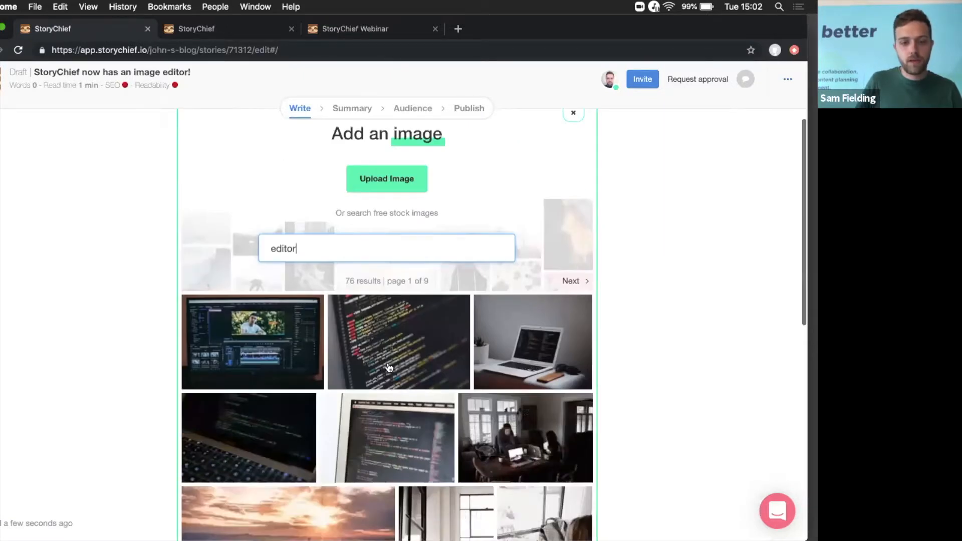
scroll(388, 368, "down", 4)
left_click(294, 391)
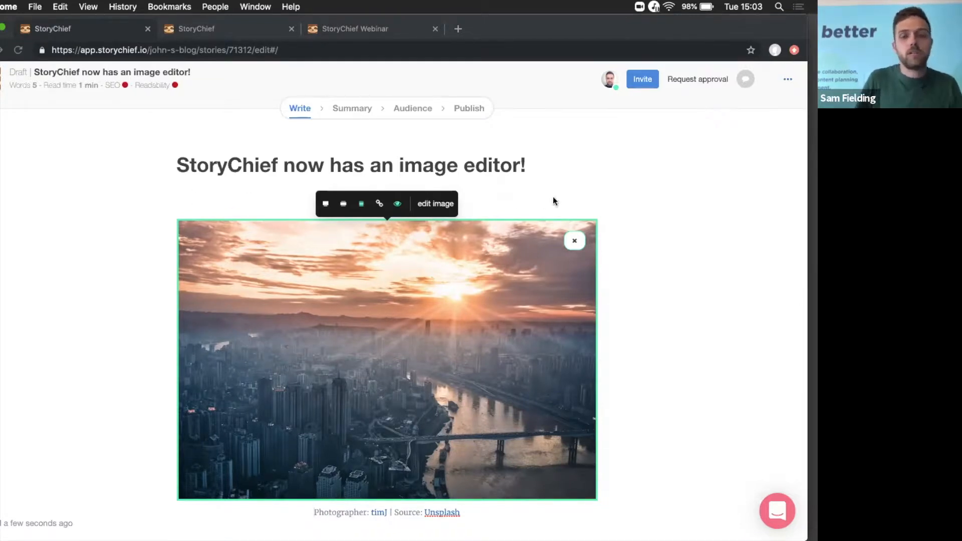
Select the inserted skyline photo and open it in the image editor.
left_click(573, 199)
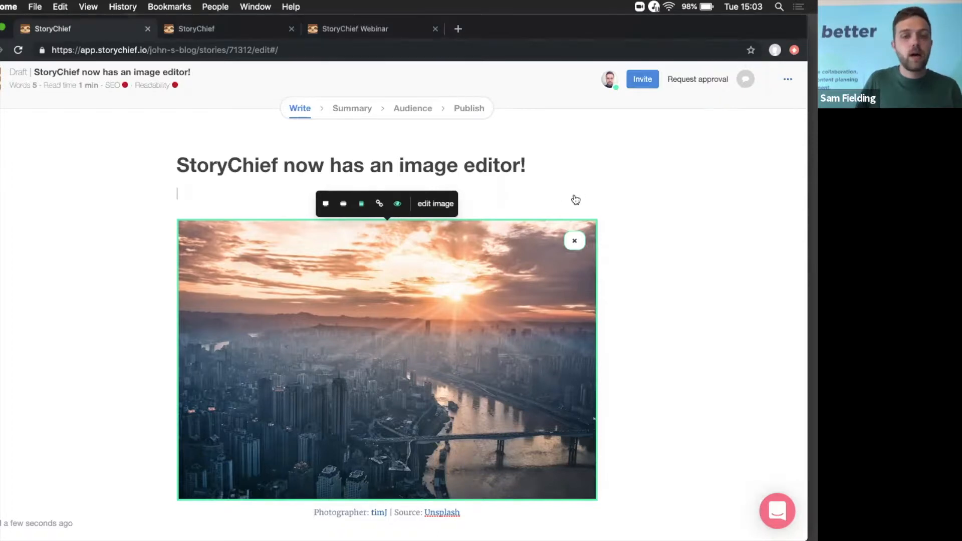
left_click(430, 321)
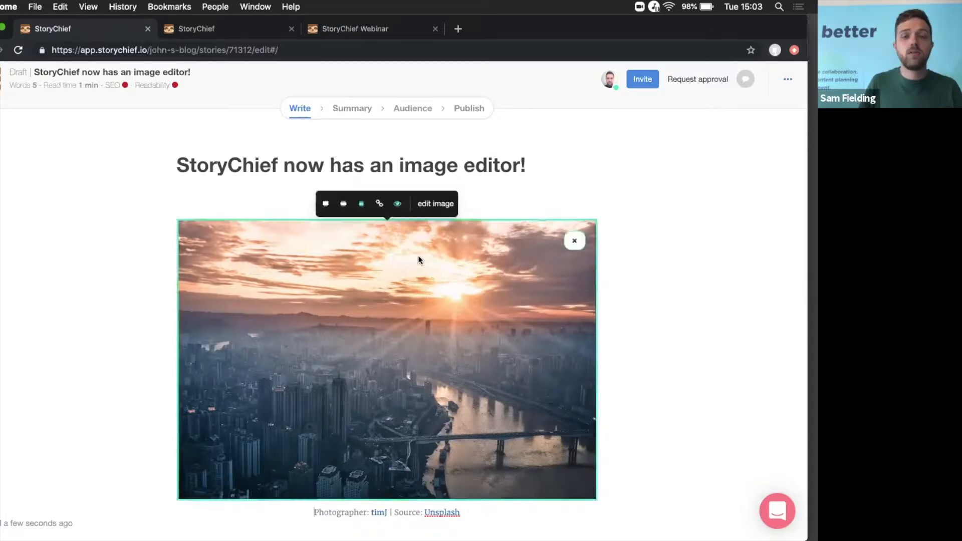
left_click(430, 205)
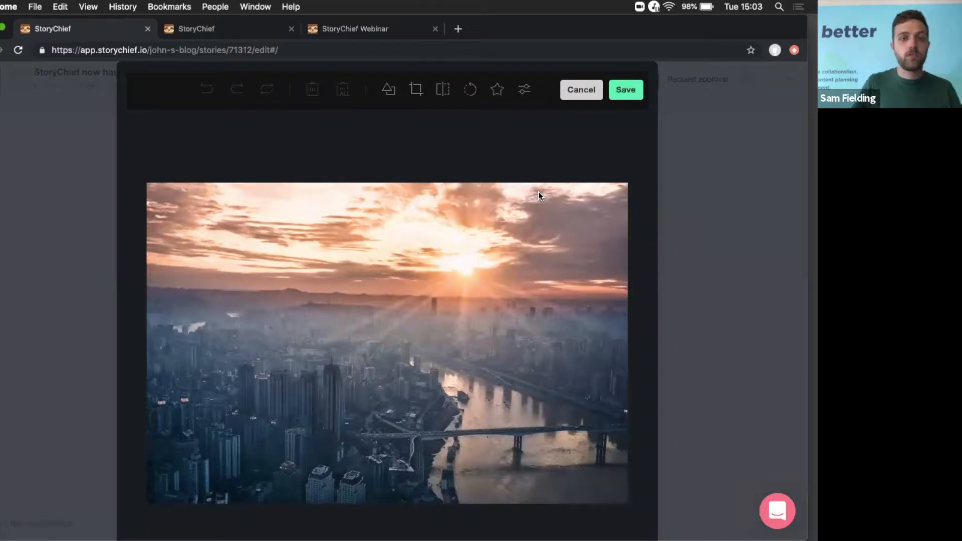
Draw a rectangle shape over the upper-left part of the photo and shift it slightly up and left.
left_click(389, 96)
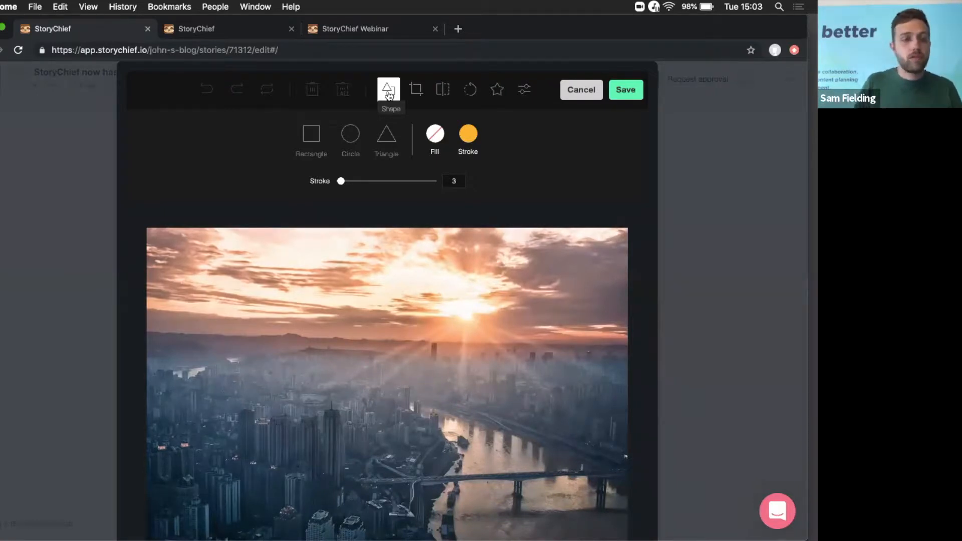
left_click(316, 138)
scroll(262, 275, "down", 1)
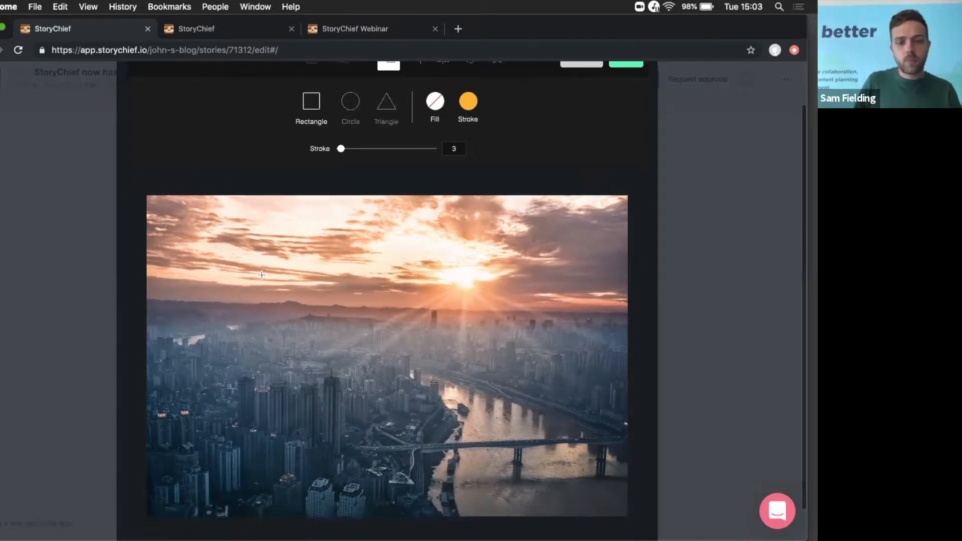
mouse_move(255, 264)
left_mouse_down()
mouse_move(326, 312)
mouse_move(369, 363)
left_mouse_up()
left_click_drag(318, 314, 299, 289)
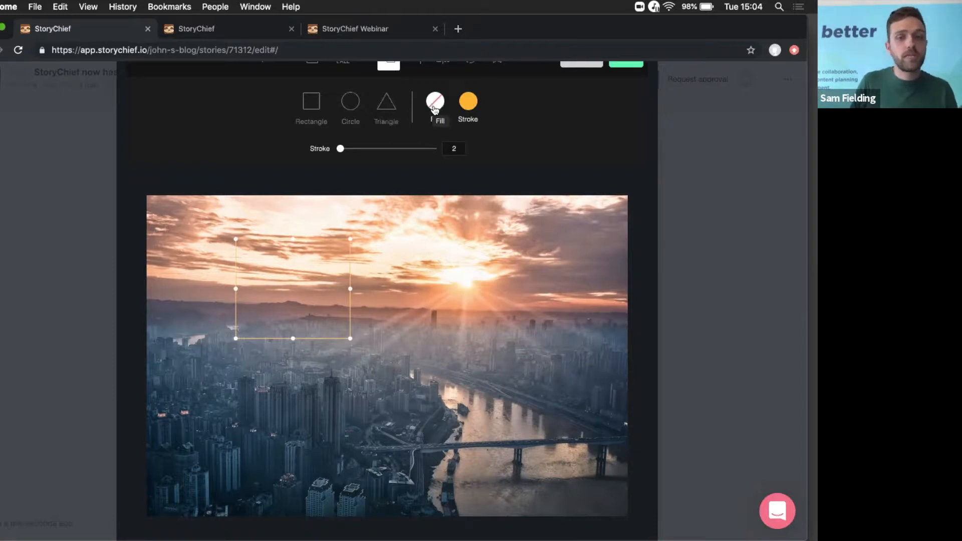
Fill the rectangle with light blue and move it a little to the right on the photo.
scroll(437, 125, "up", 1)
left_click(434, 131)
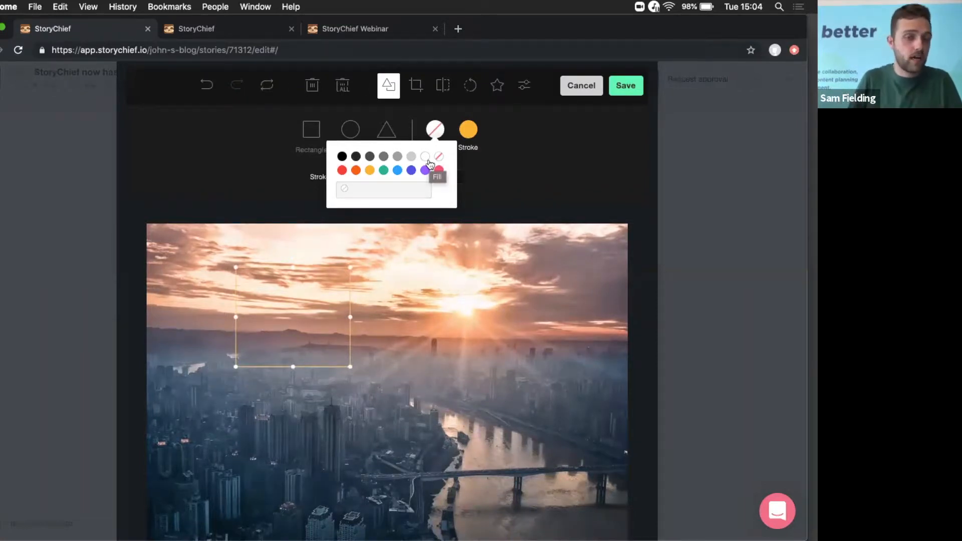
left_click(398, 173)
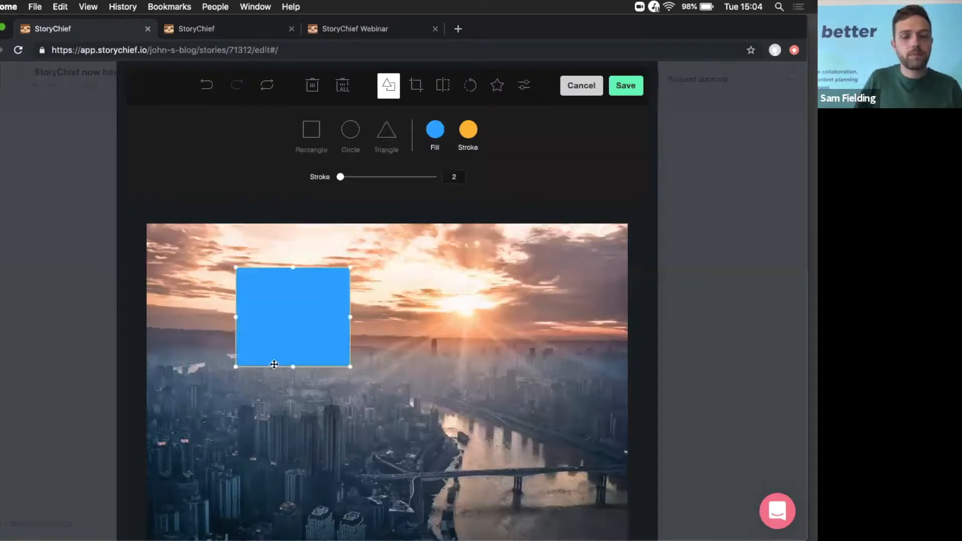
left_click_drag(296, 352, 338, 353)
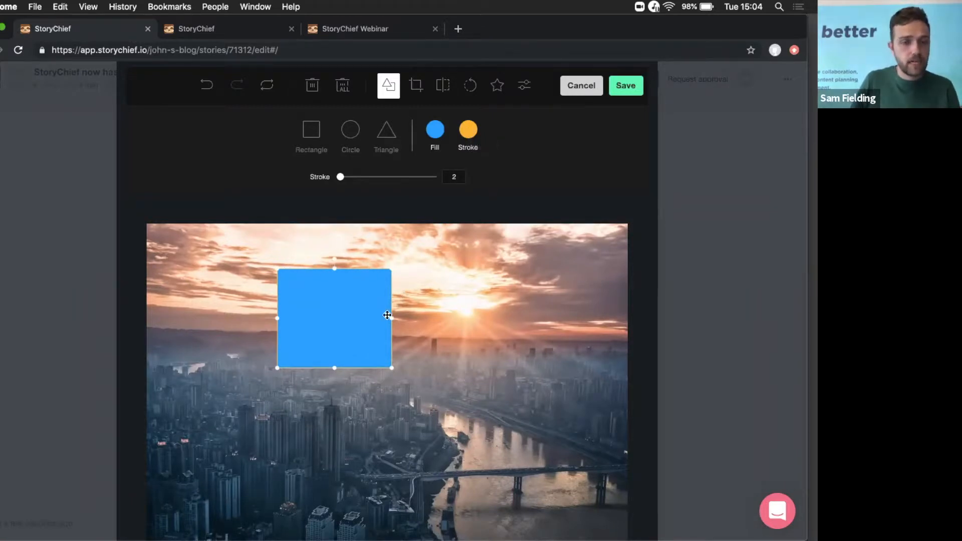
Give the rectangle a purple stroke with a width of 47 and deselect it.
left_click(467, 131)
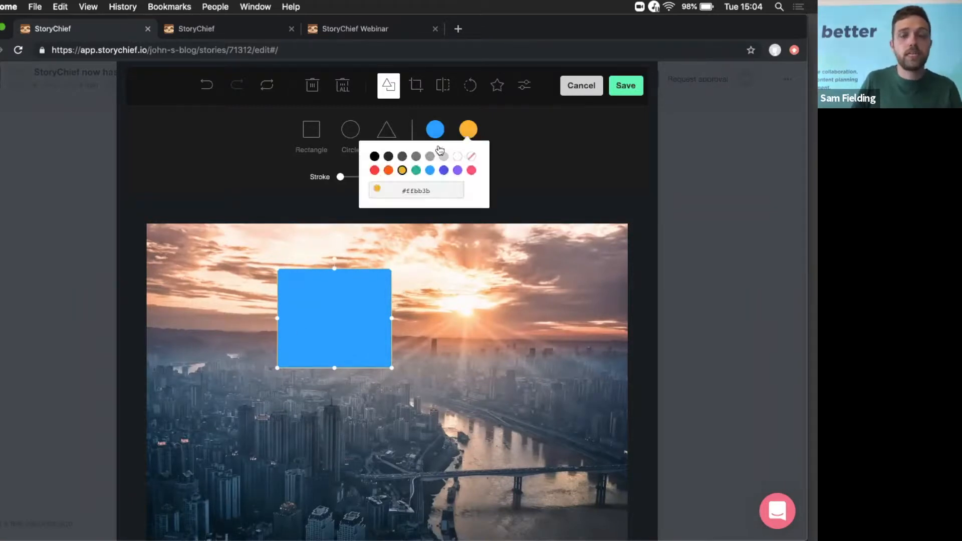
left_click(457, 170)
mouse_move(341, 178)
left_mouse_down()
mouse_move(362, 178)
mouse_move(350, 178)
left_mouse_up()
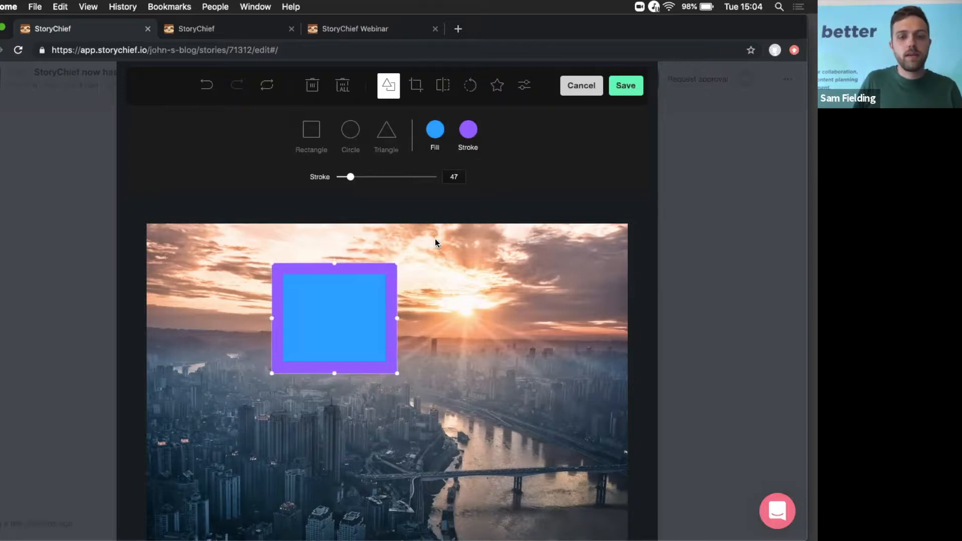
left_click(467, 273)
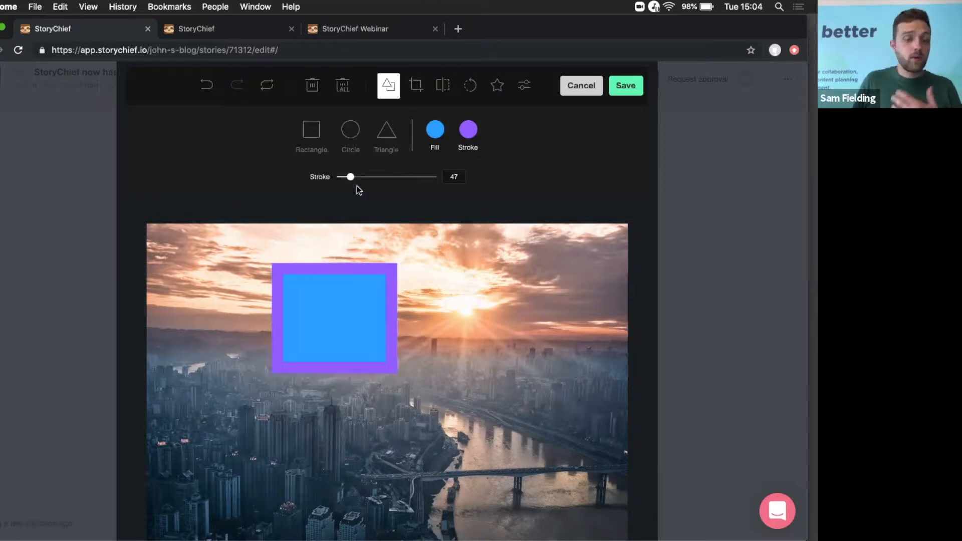
Draw a circle shape over the sun to the right of the rectangle, shift it slightly left and deselect it.
left_click(351, 136)
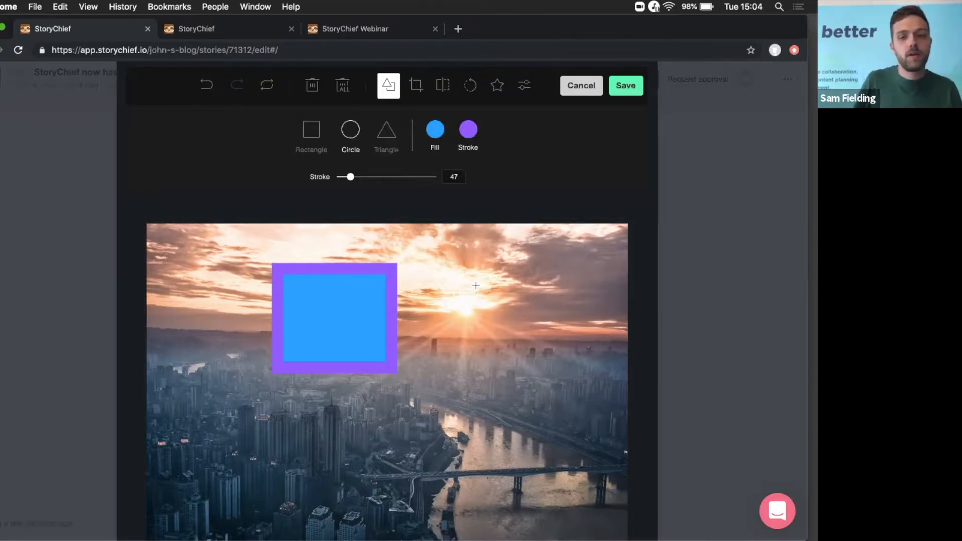
left_click_drag(528, 332, 569, 365)
left_click_drag(534, 311, 515, 311)
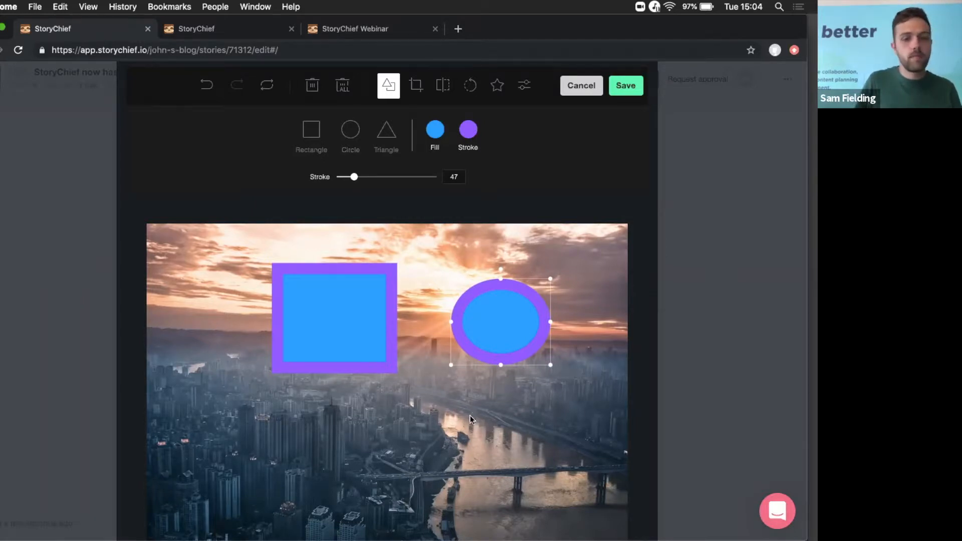
left_click(421, 261)
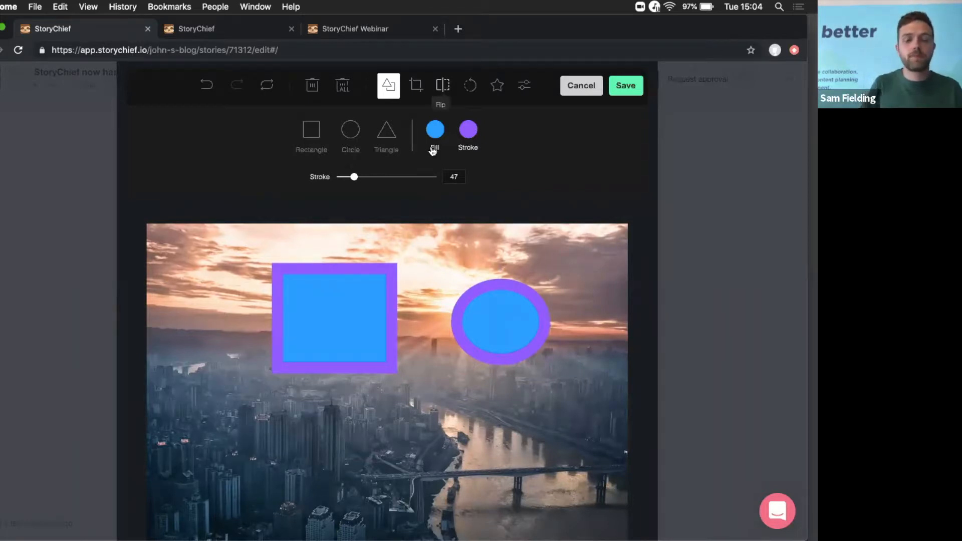
Try a custom crop area around the rectangle and part of the circle, and cancel the crop.
left_click(416, 85)
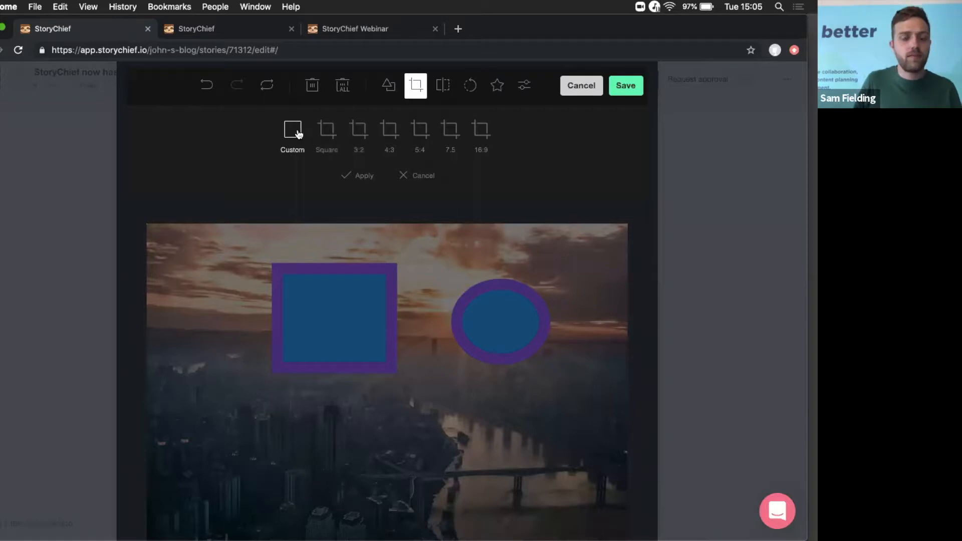
left_click_drag(230, 249, 499, 430)
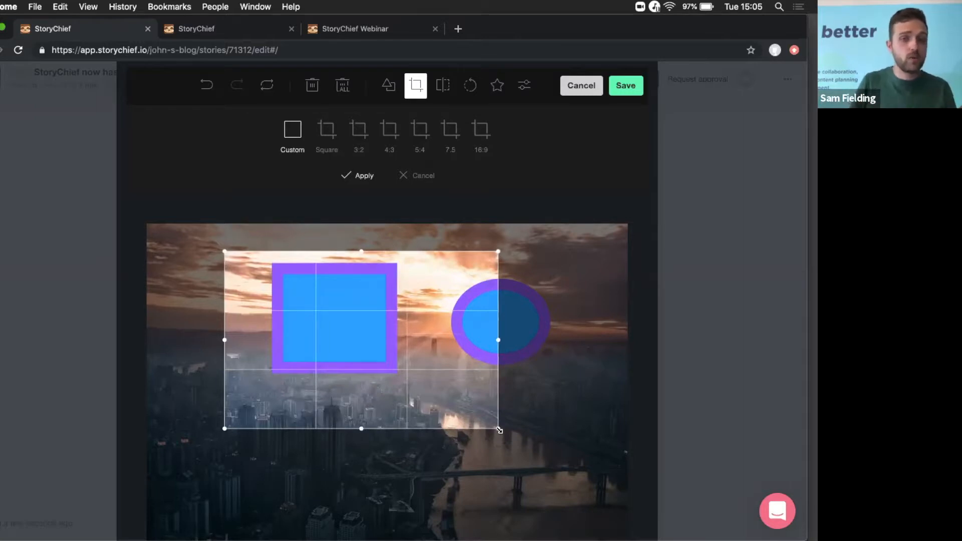
left_click(532, 293)
left_click(421, 176)
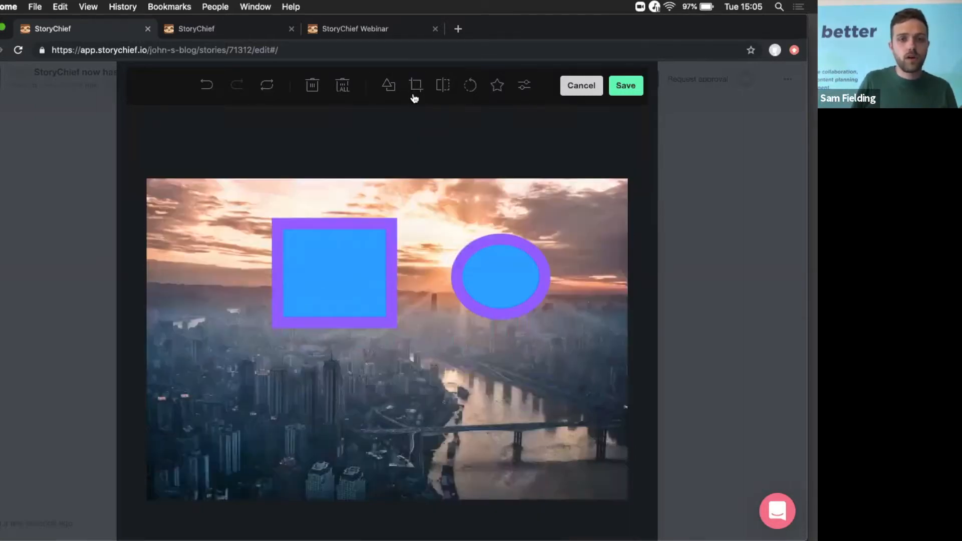
Try the Square, 4:3 and 16:9 crop presets on the photo without applying any of them.
left_click(414, 92)
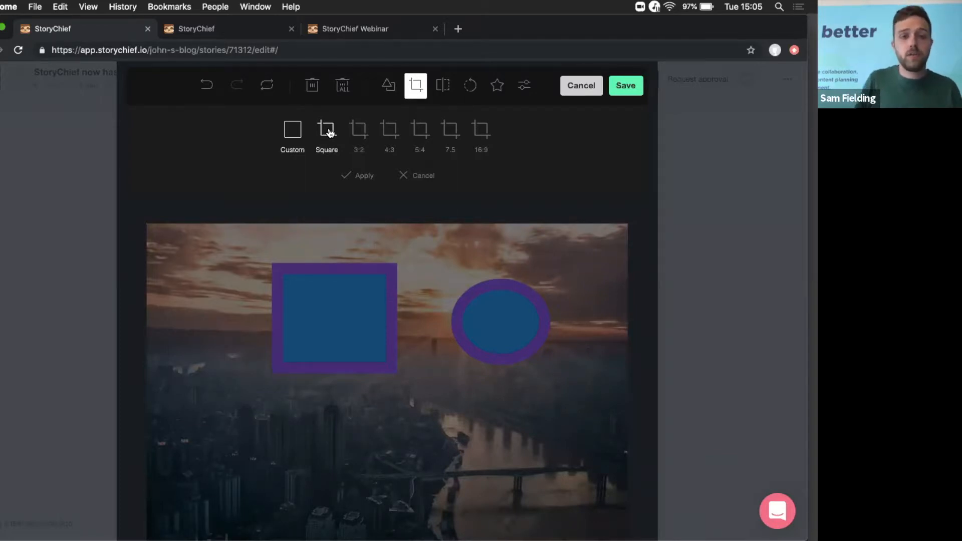
left_click(323, 135)
scroll(381, 221, "down", 2)
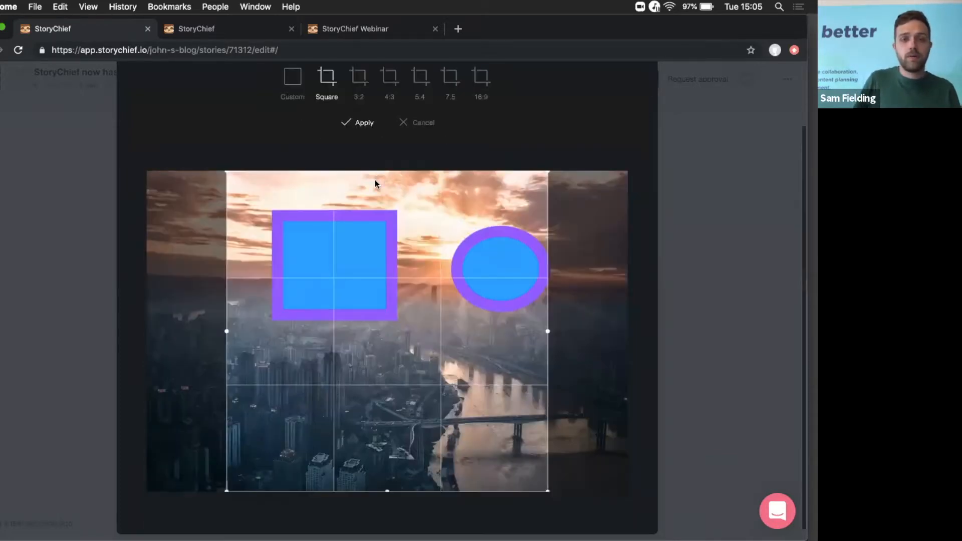
scroll(375, 170, "up", 1)
left_click(379, 107)
left_click(390, 106)
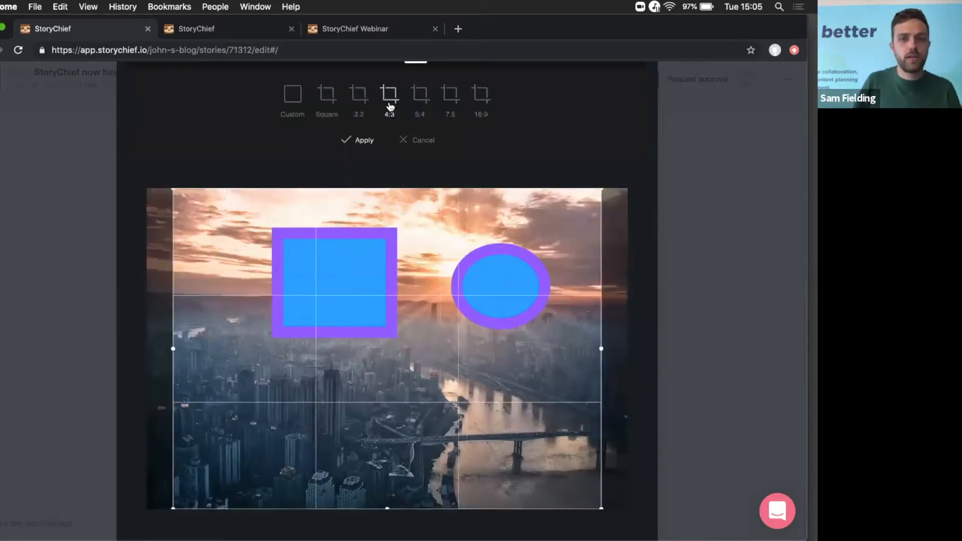
left_click(483, 95)
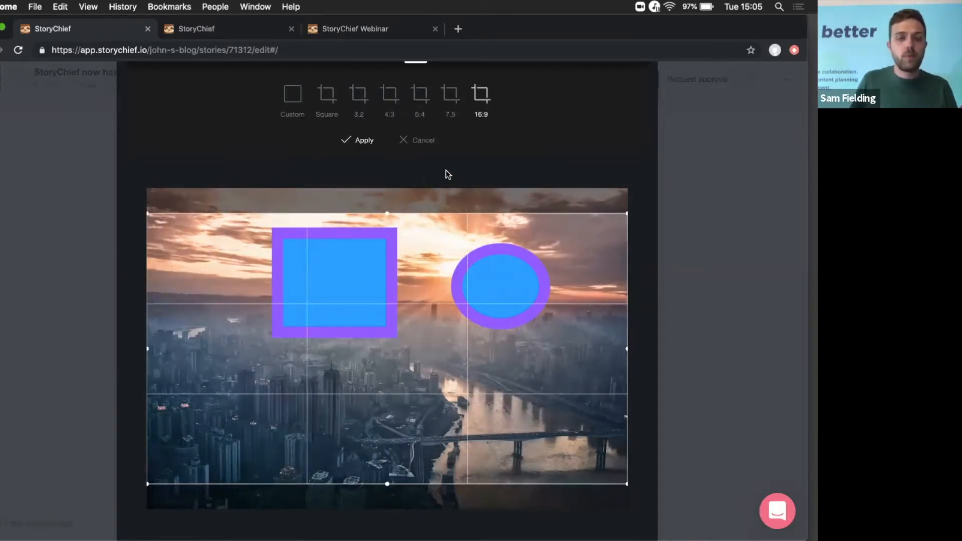
scroll(447, 174, "up", 1)
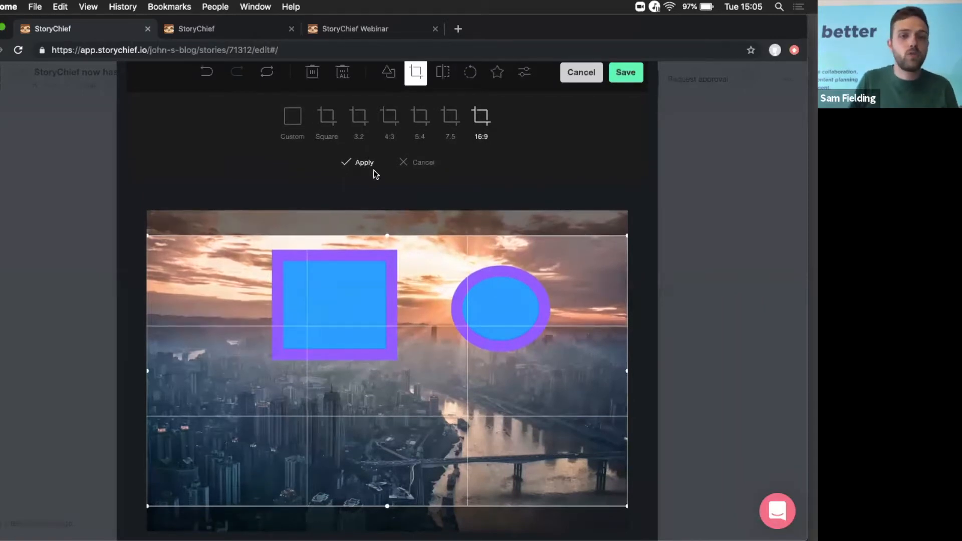
scroll(363, 165, "up", 1)
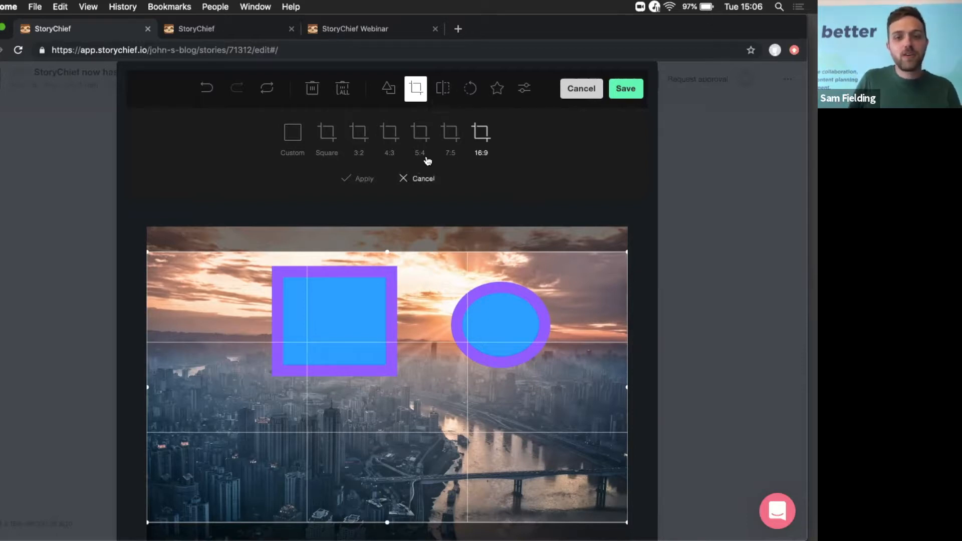
Try flipping the image horizontally and vertically, and reset both flips.
left_click(443, 95)
left_click(443, 95)
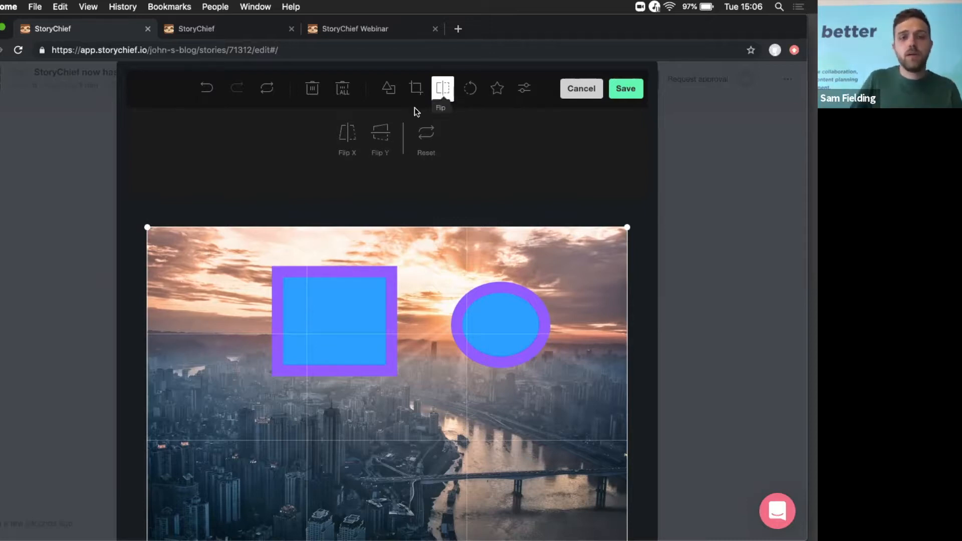
left_click(354, 140)
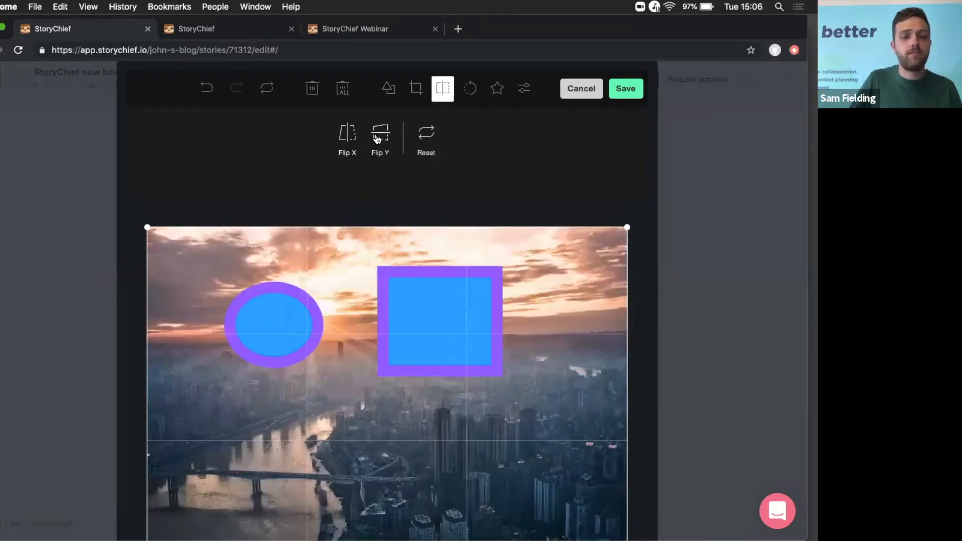
left_click(378, 139)
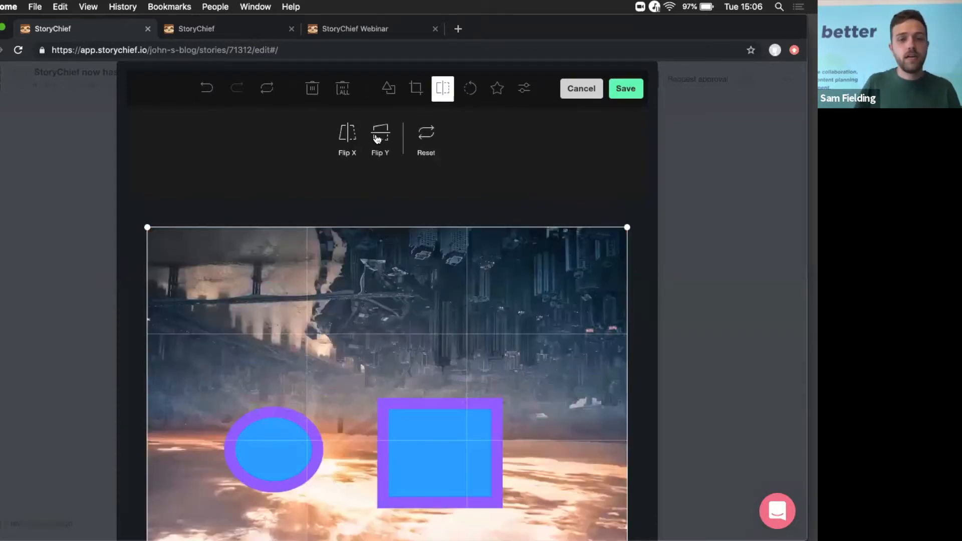
left_click(426, 140)
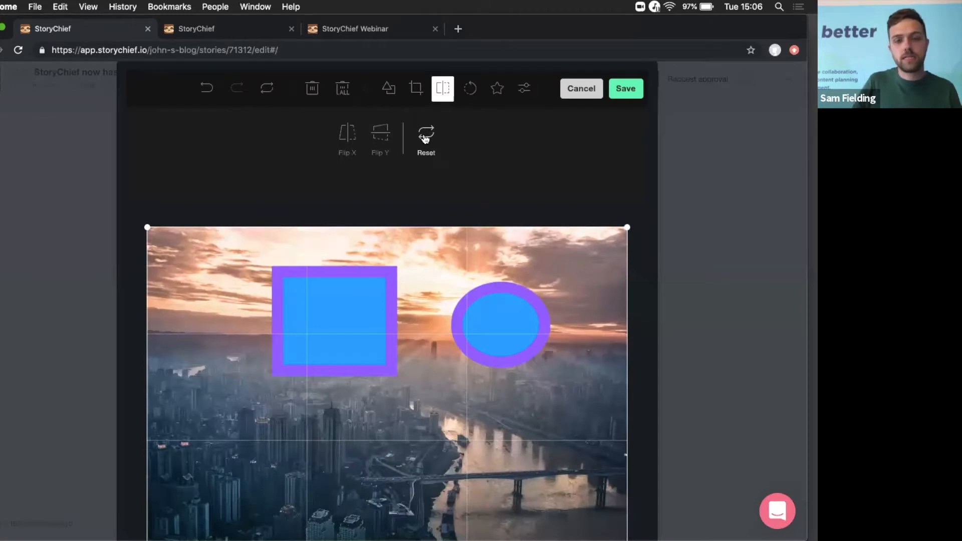
Try rotating the photo counterclockwise with the rotate tool's Range slider to about -88 degrees.
left_click(470, 89)
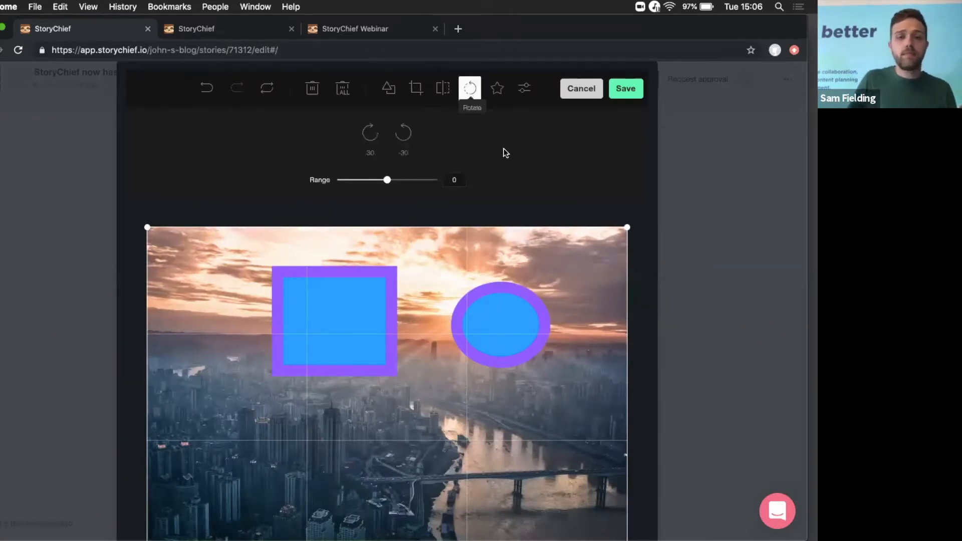
scroll(506, 153, "down", 1)
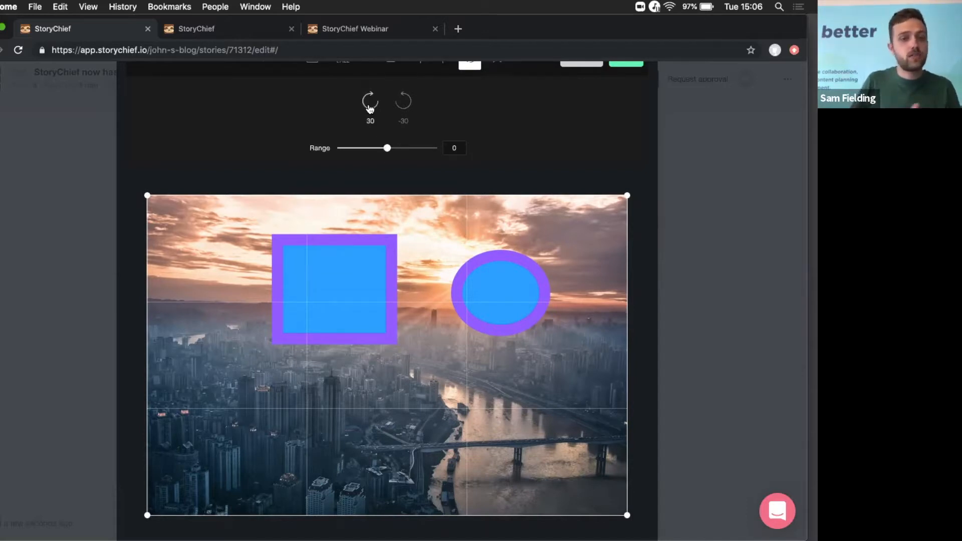
left_click(403, 106)
left_click(386, 148)
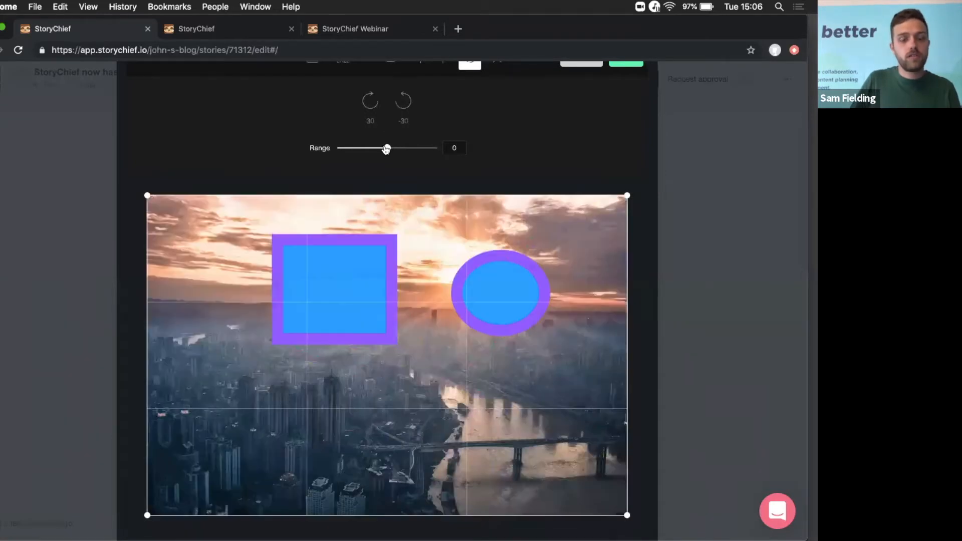
mouse_move(384, 149)
left_mouse_down()
mouse_move(372, 149)
mouse_move(380, 148)
left_mouse_up()
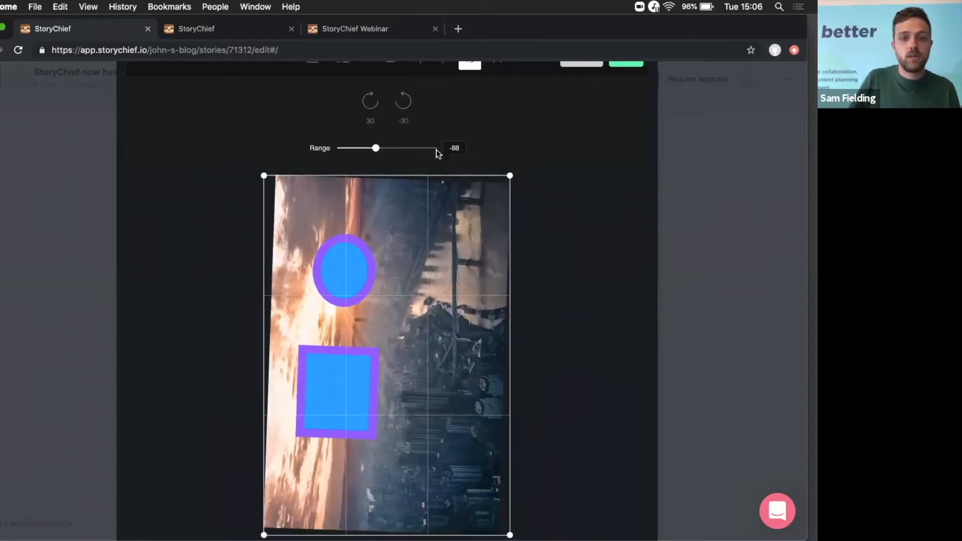
Adjust the photo's rotation with the 30 and -30 degree increments, leaving it at -90 degrees.
double_click(456, 150)
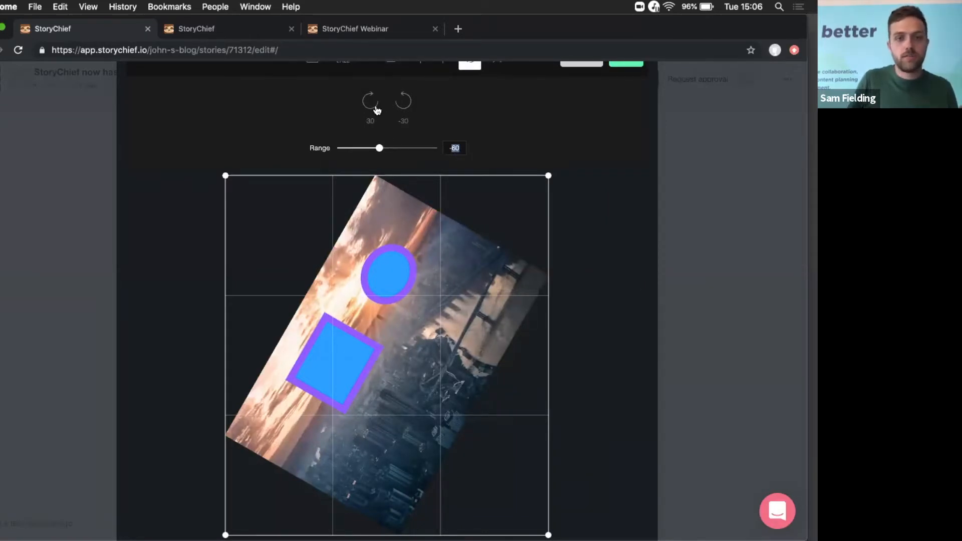
left_click(373, 108)
left_click(407, 102)
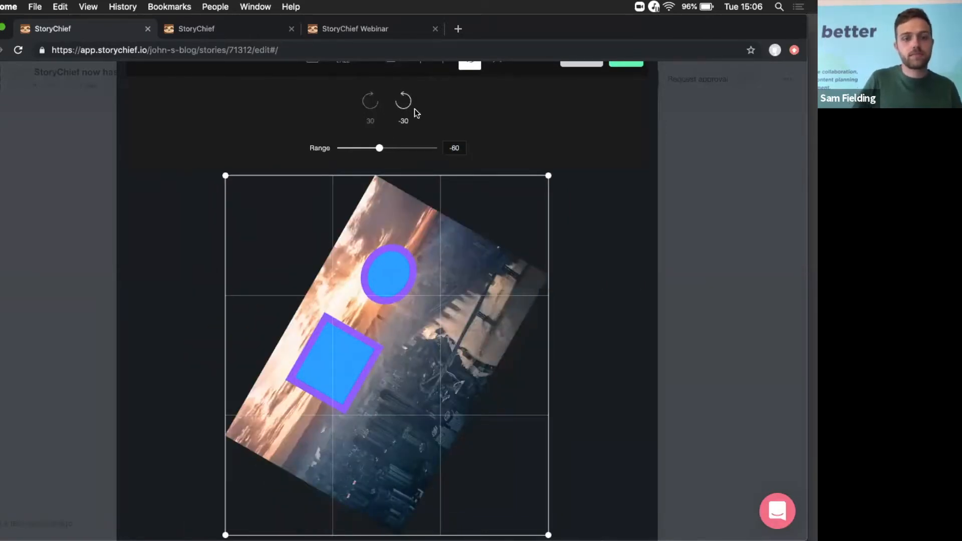
left_click(409, 104)
scroll(570, 166, "up", 2)
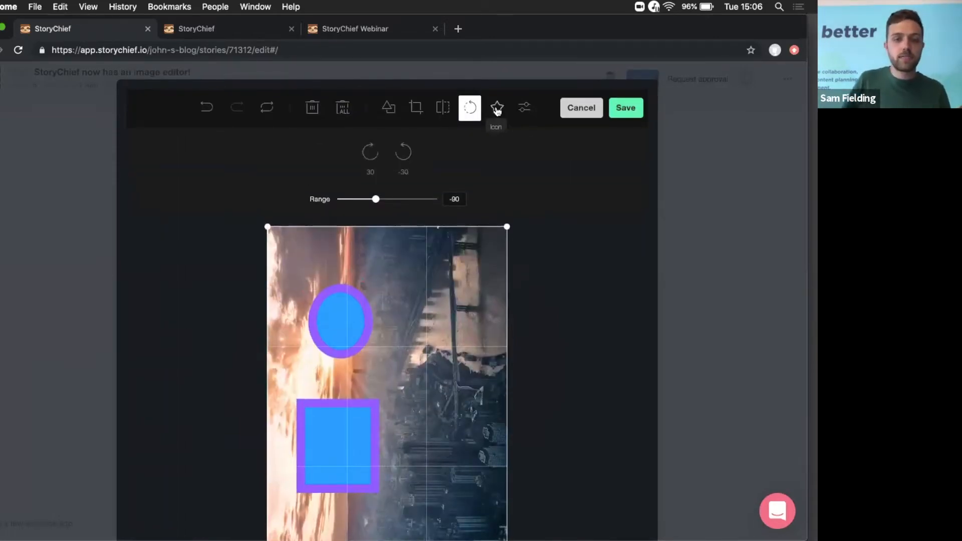
Draw an orange heart icon to the right of the circle and shift it down and to the right.
left_click(498, 109)
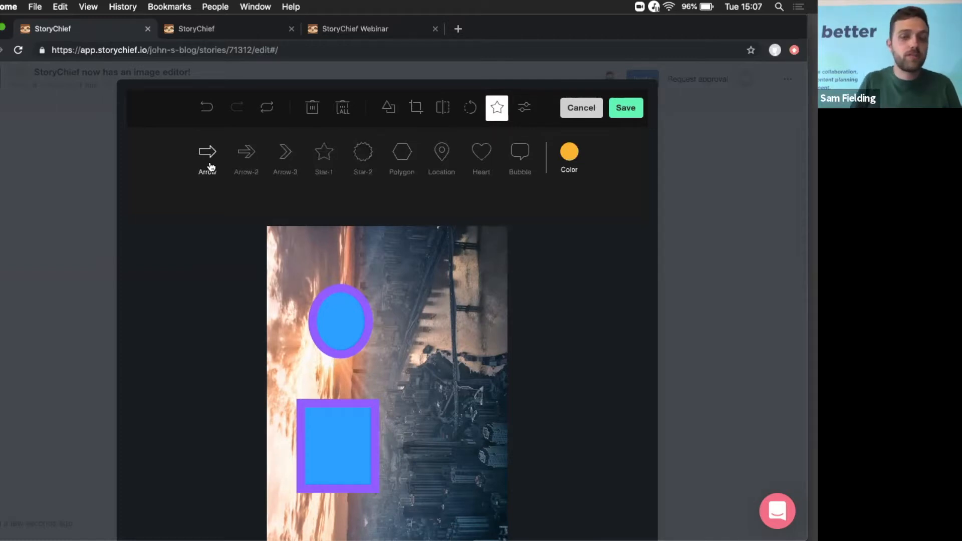
left_click(482, 152)
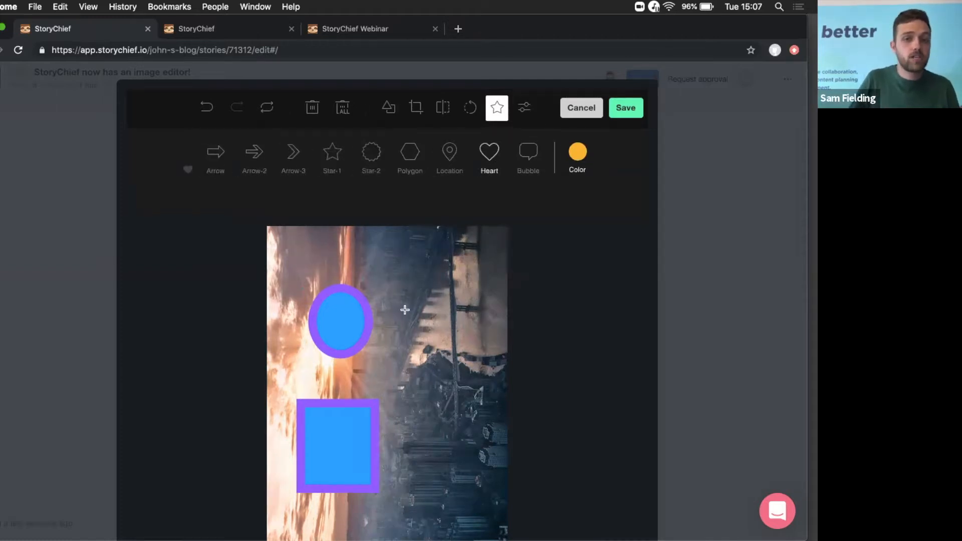
left_click_drag(409, 287, 445, 323)
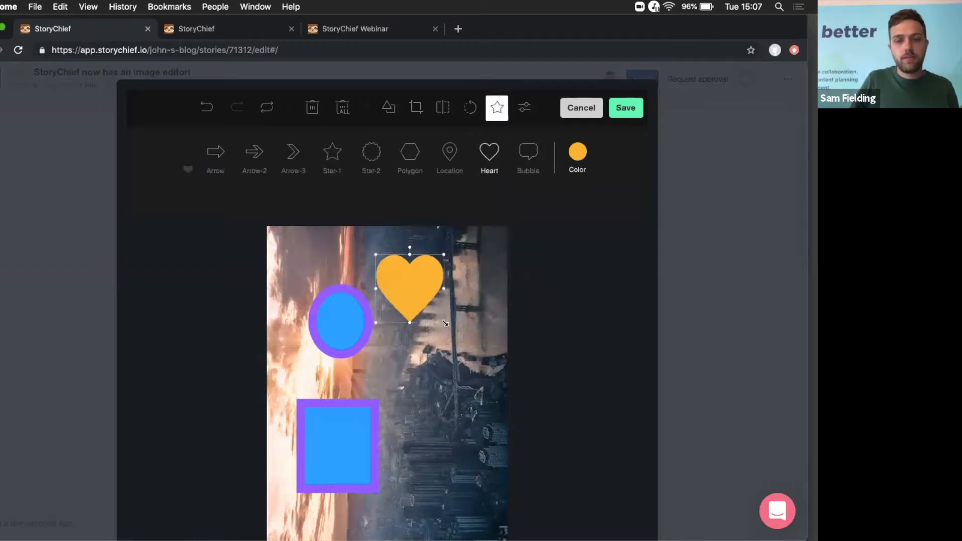
left_click_drag(412, 292, 452, 320)
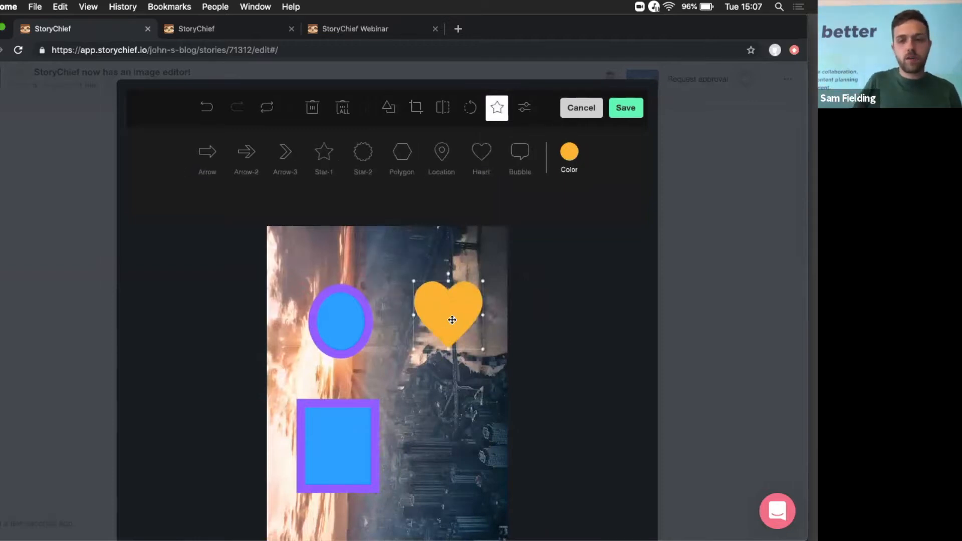
Recolour the heart icon indigo blue and move it slightly up and to the left.
left_click(574, 150)
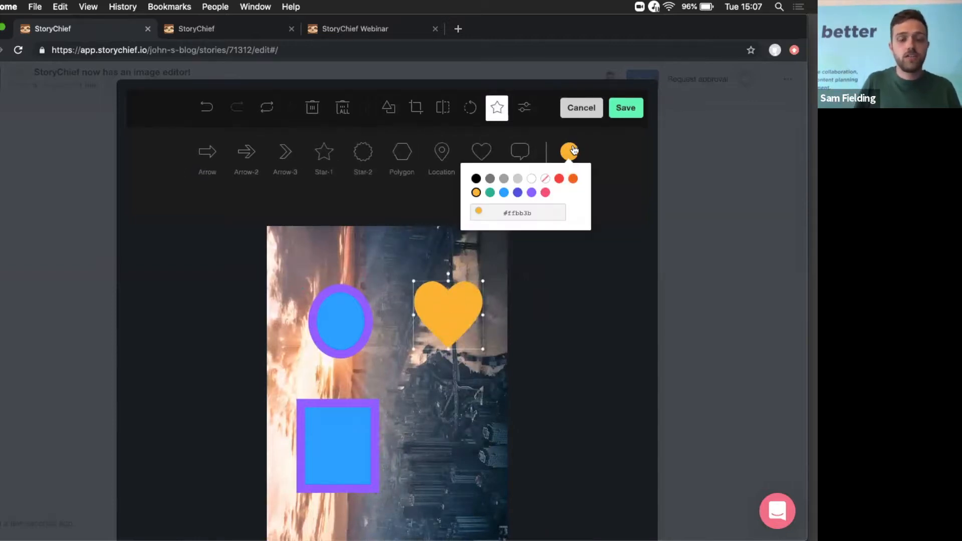
left_click(517, 192)
left_click_drag(462, 307, 449, 289)
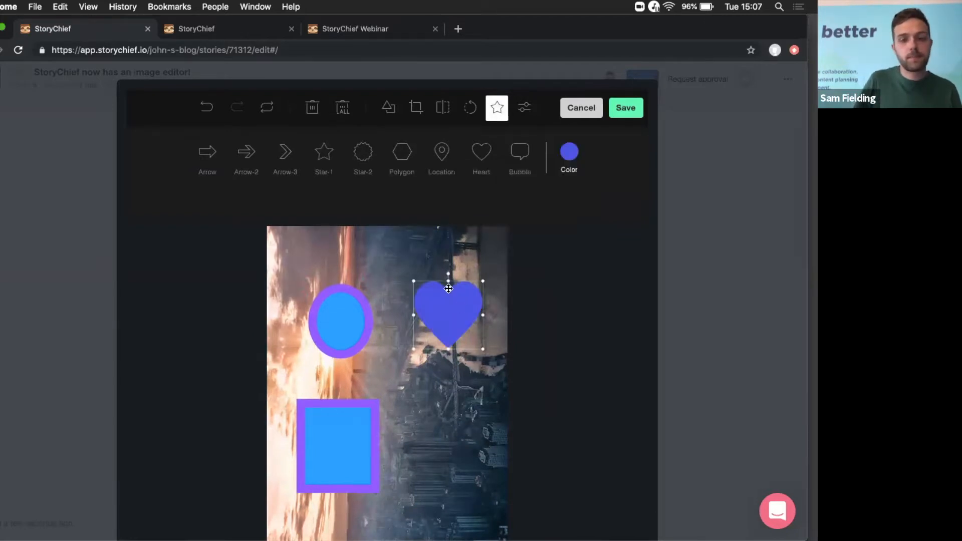
Apply the Emboss, Sepia and Grayscale filters to the photo.
left_click(524, 111)
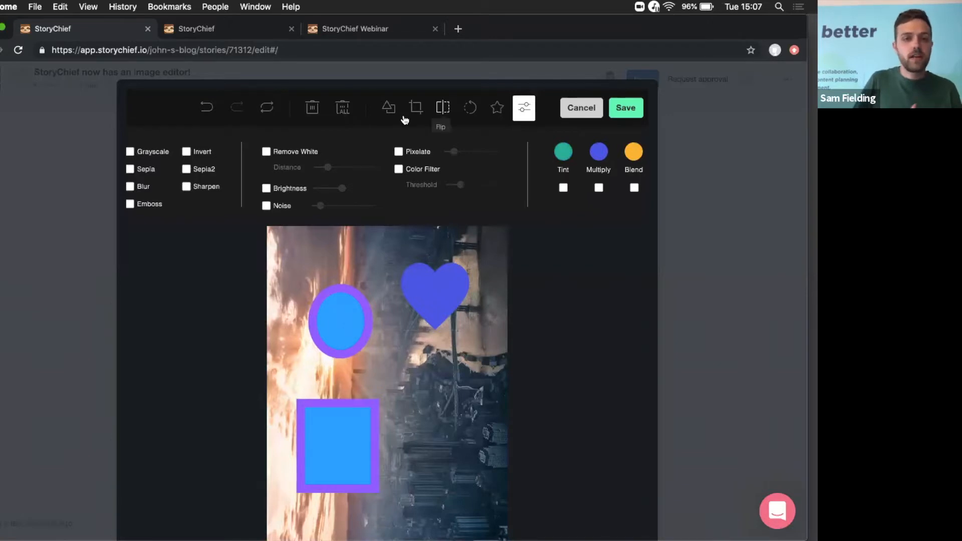
left_click(130, 205)
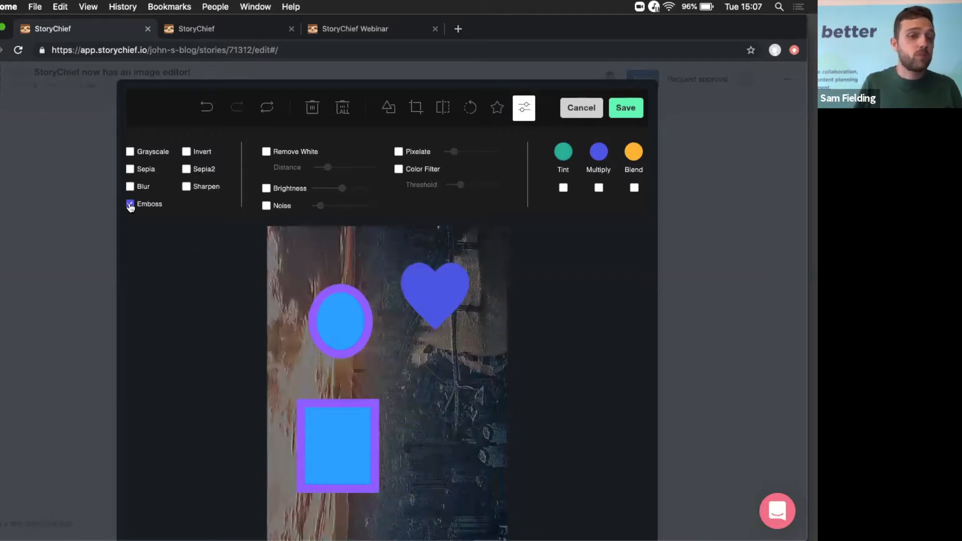
left_click(130, 170)
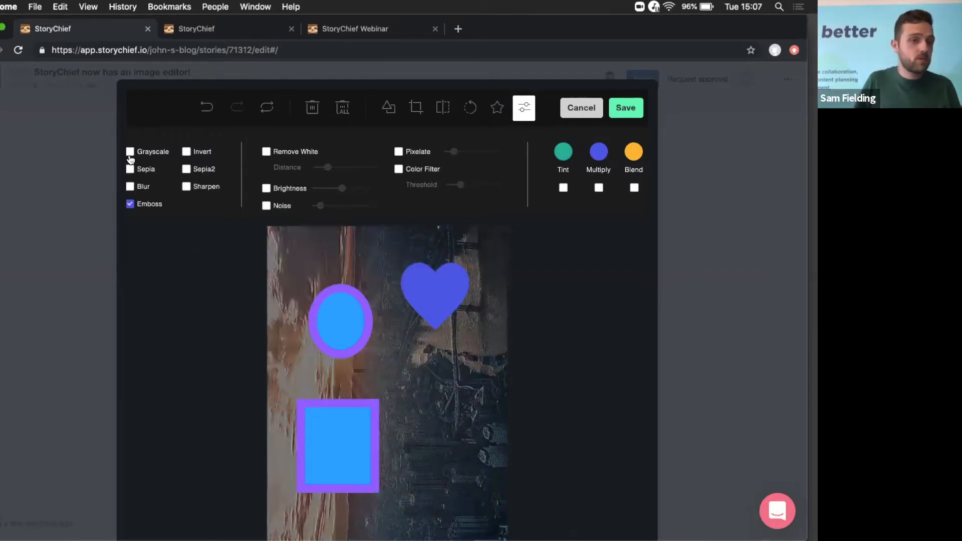
left_click(130, 153)
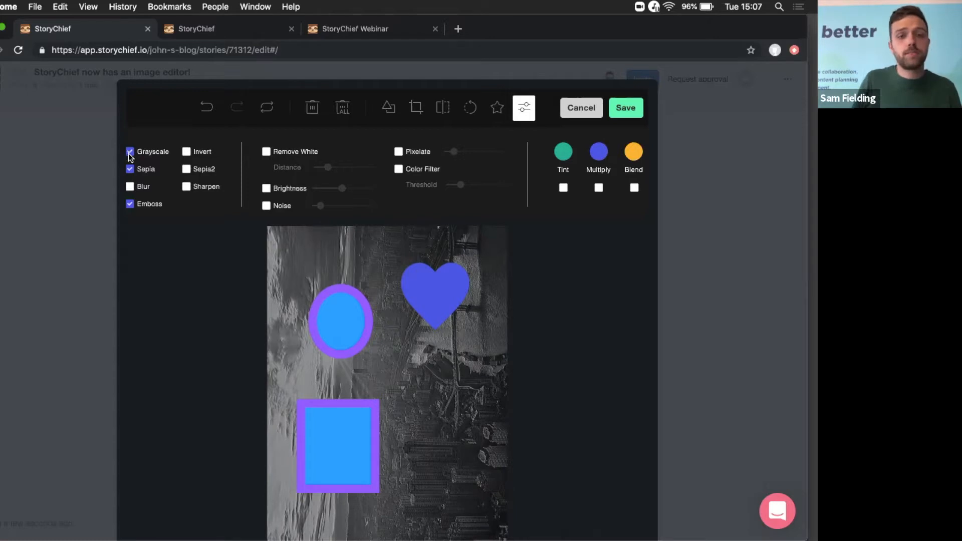
Enable the Brightness filter, leave Noise off, and apply Pixelate with its strength raised past the midpoint.
left_click(266, 188)
left_click(266, 205)
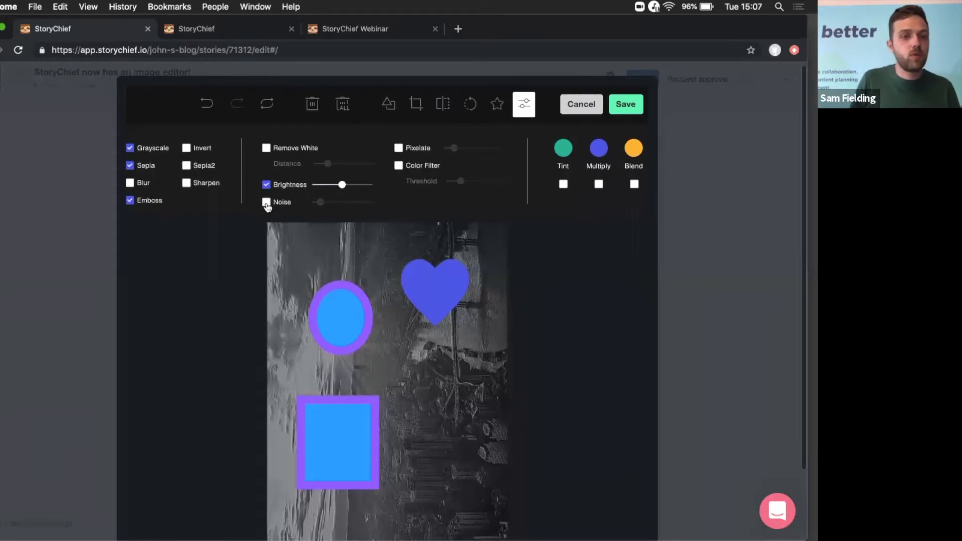
left_click(266, 205)
left_click(398, 151)
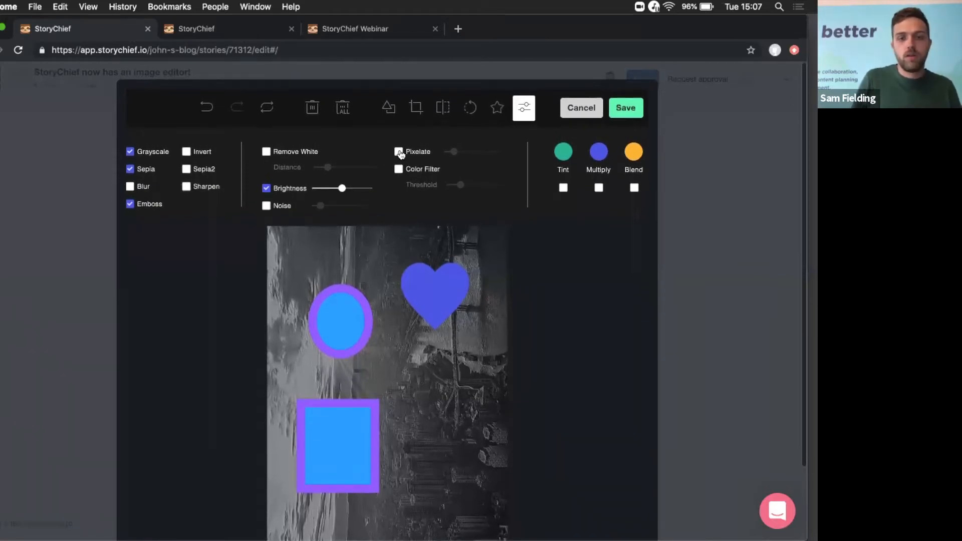
left_click_drag(452, 153, 482, 153)
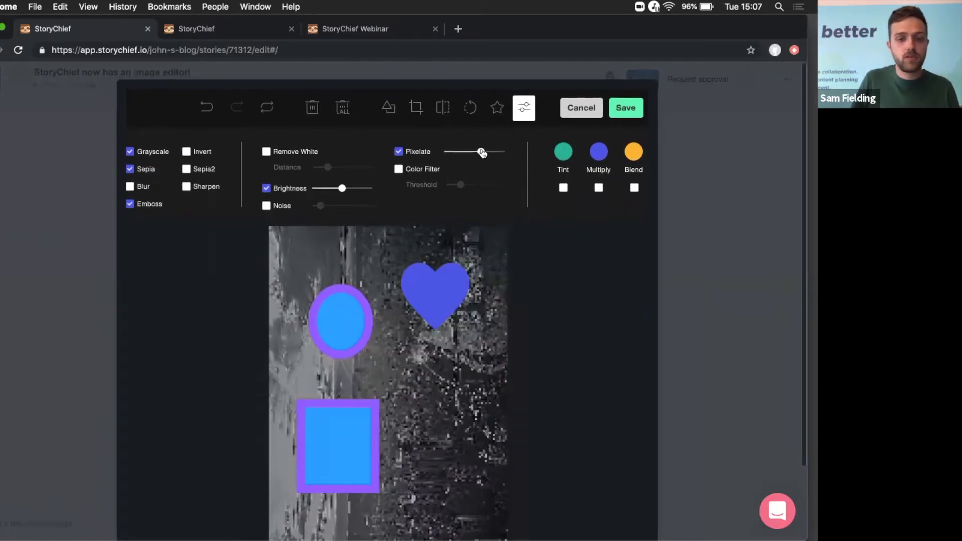
Undo the last filter change on the photo and redo it.
scroll(540, 174, "down", 1)
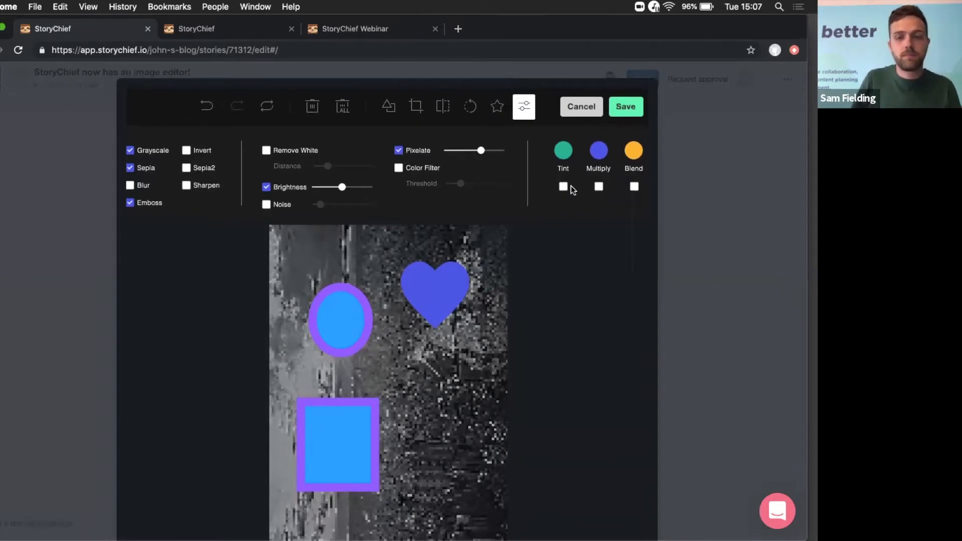
left_click(208, 107)
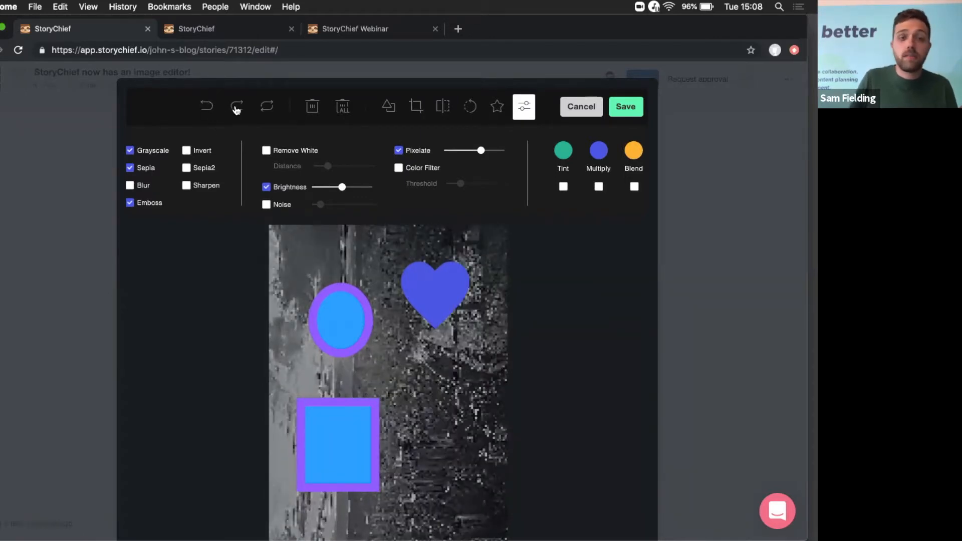
left_click(237, 107)
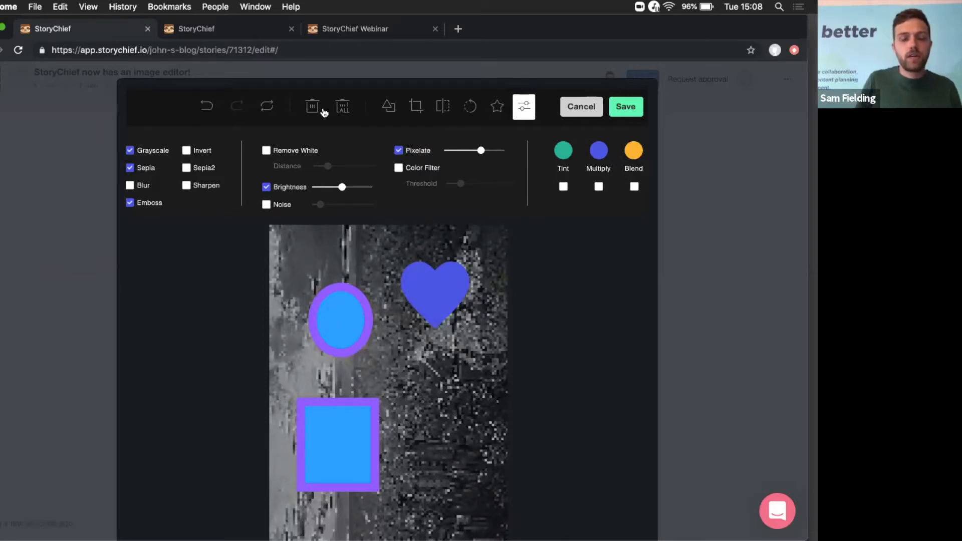
Delete the heart from the photo, and clear all the remaining shapes at once.
left_click(345, 317)
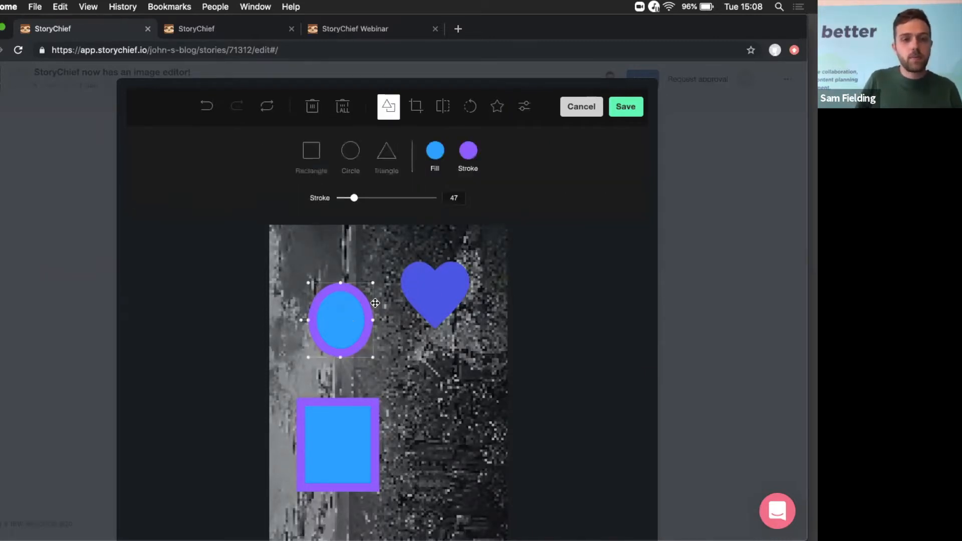
left_click(436, 293)
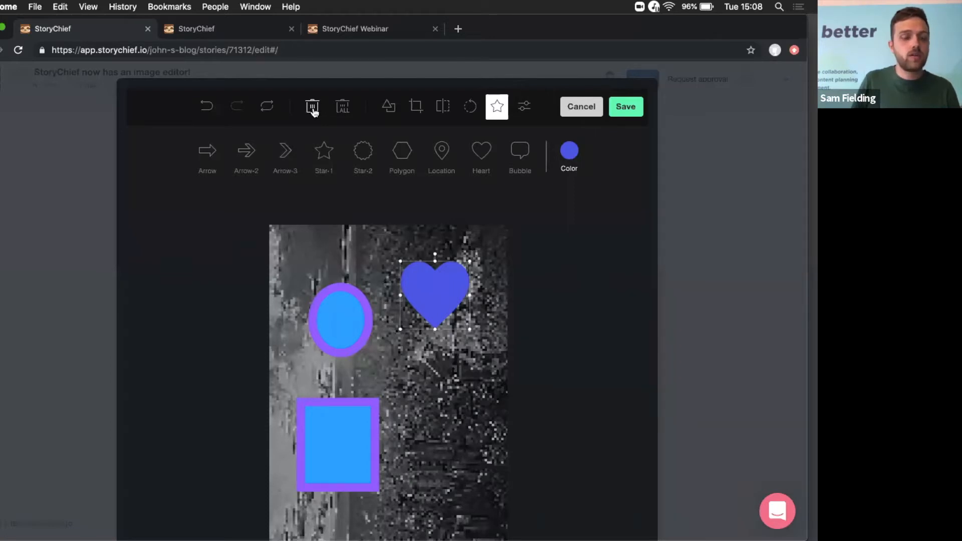
left_click(313, 108)
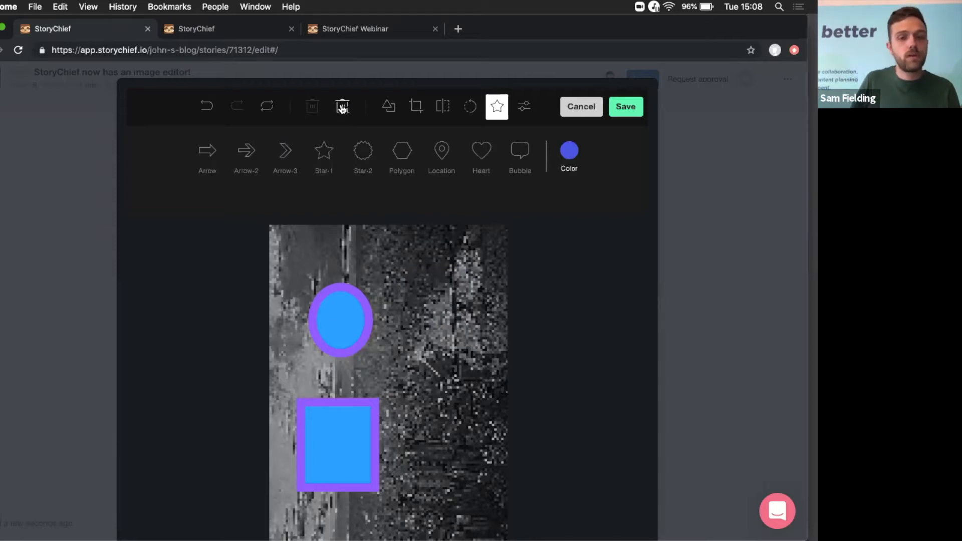
left_click(342, 107)
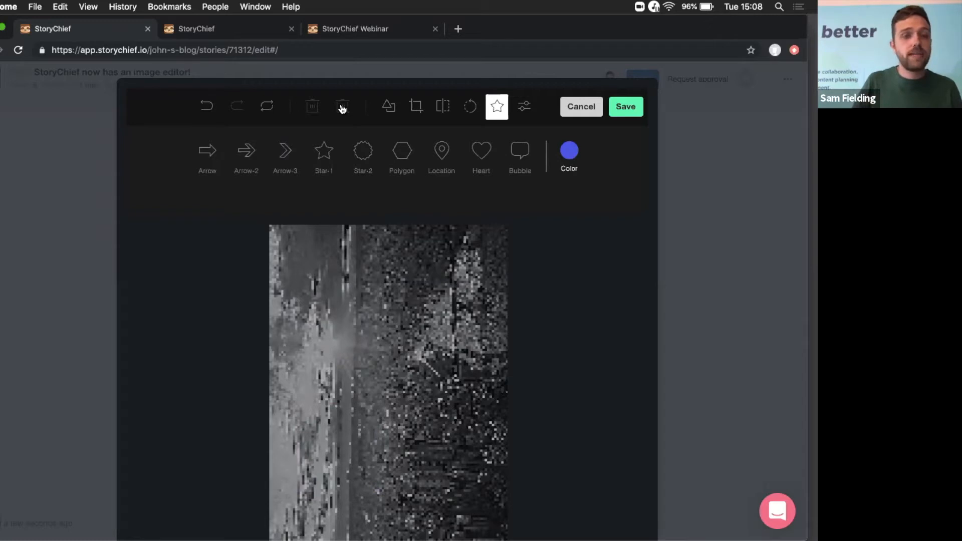
Reset the photo to its original state and close the image editor without saving.
left_click(268, 108)
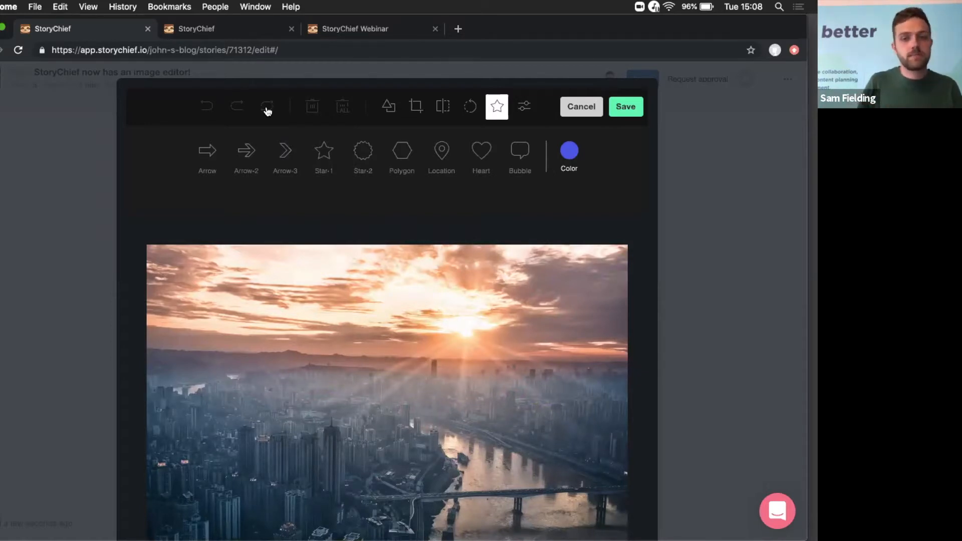
scroll(426, 268, "up", 1)
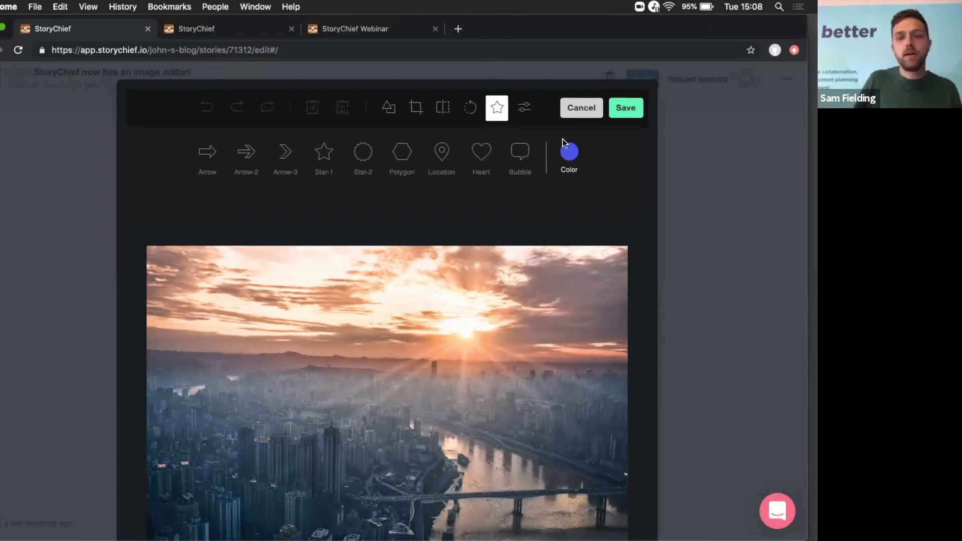
left_click(571, 110)
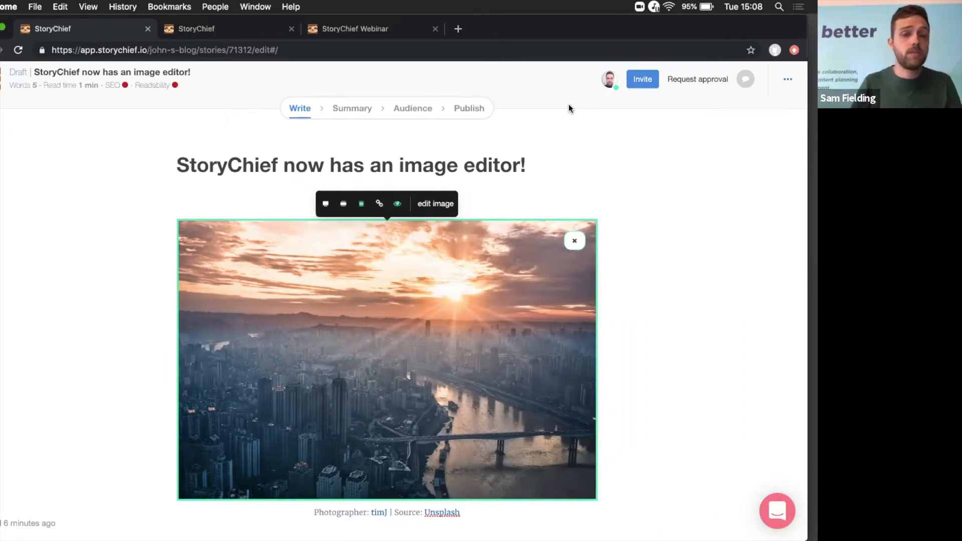
In the blog channel's call-to-action banner settings, open the homepage hero banner image for editing and cancel.
left_click(251, 26)
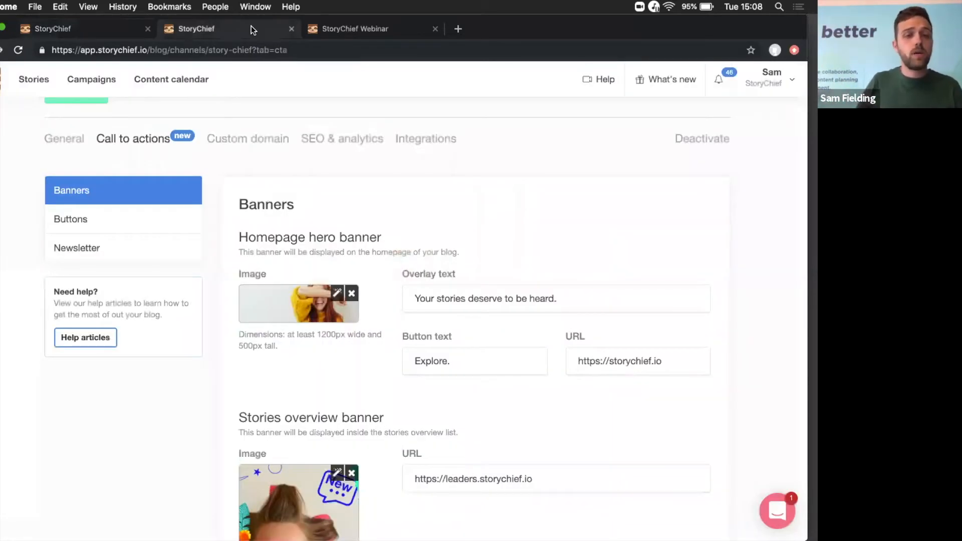
left_click(337, 296)
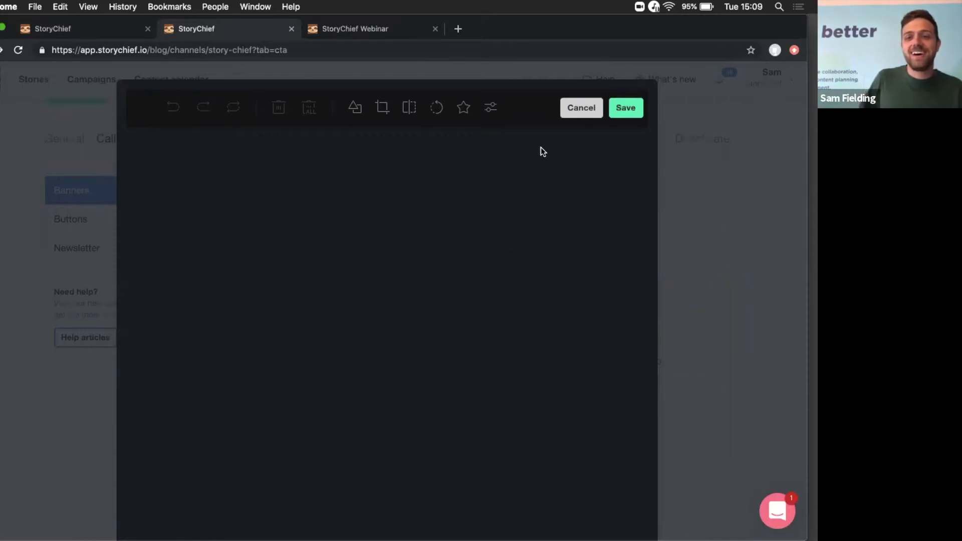
left_click(578, 109)
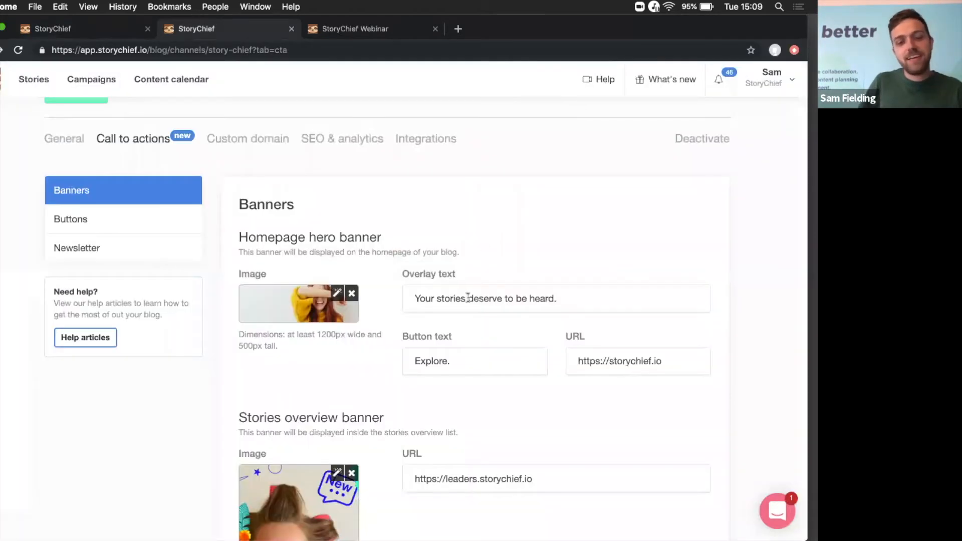
Look over the stories overview banner settings and return to the story draft.
scroll(365, 318, "down", 5)
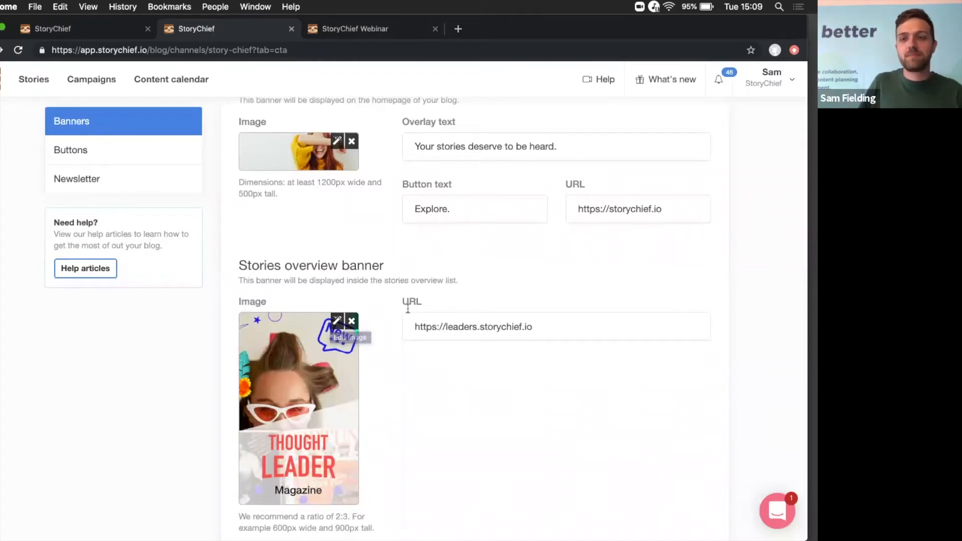
scroll(235, 105, "up", 5)
left_click(127, 31)
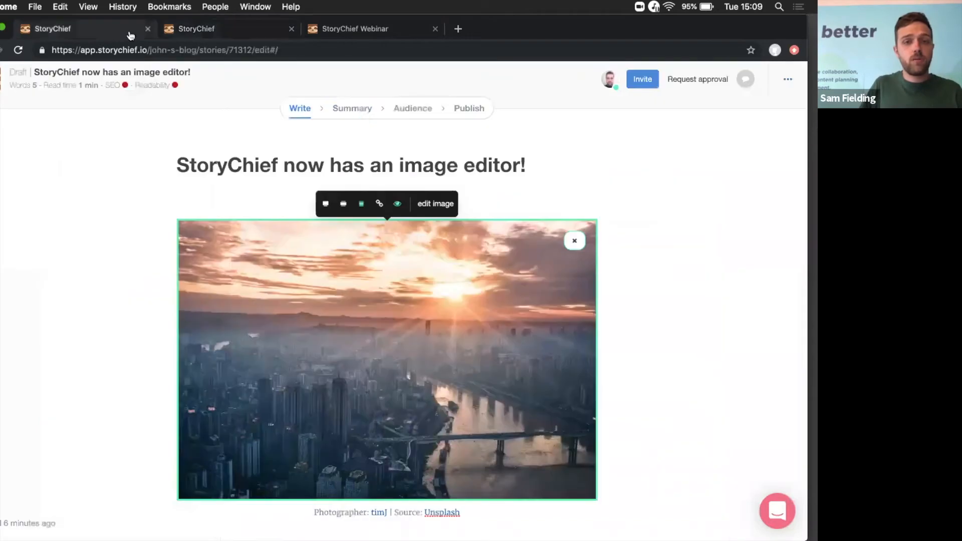
In the story's summary, open the cover image in the image editor and close it without saving.
left_click(363, 117)
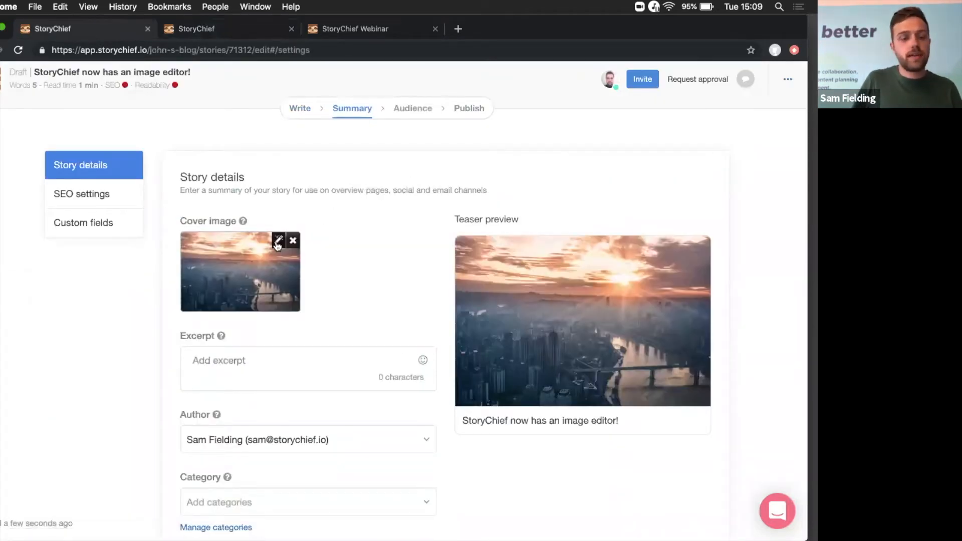
left_click(277, 241)
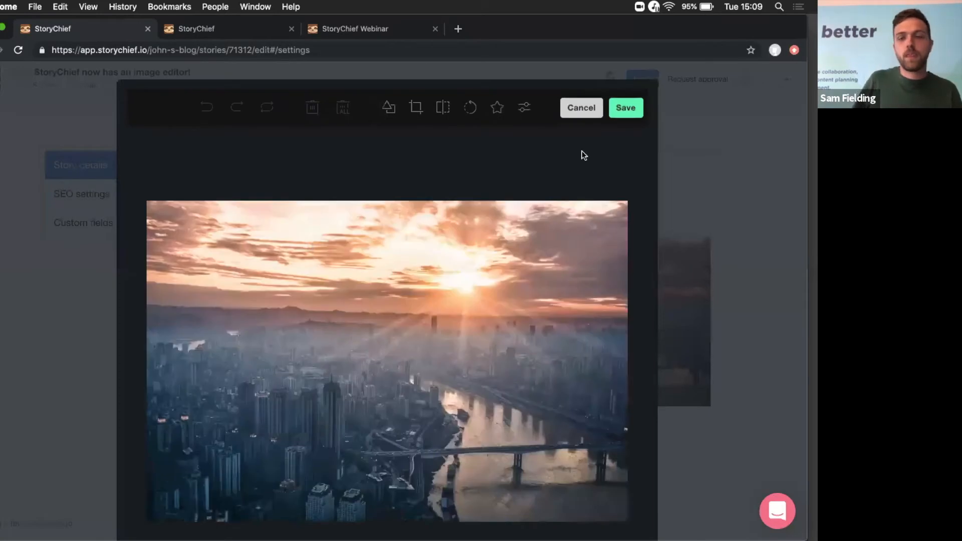
left_click(587, 111)
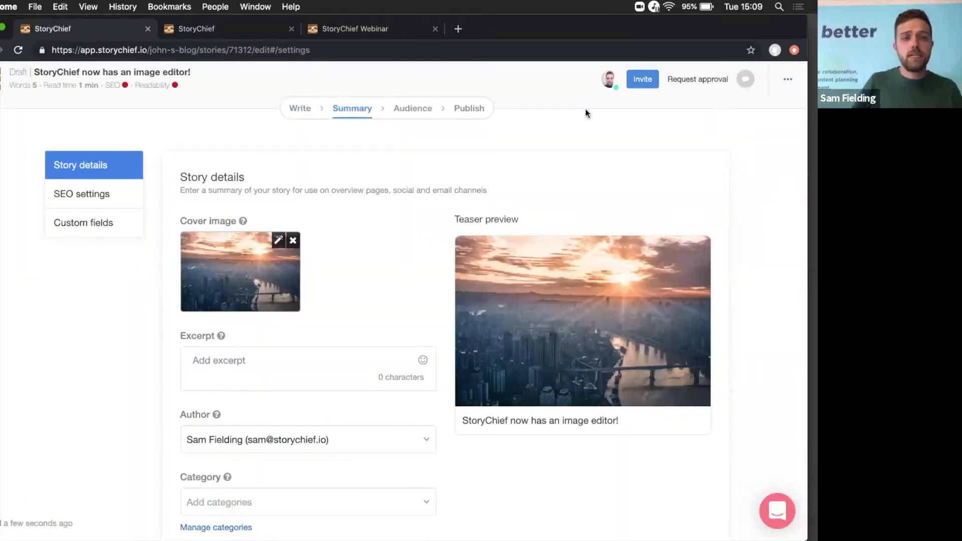
left_click(282, 240)
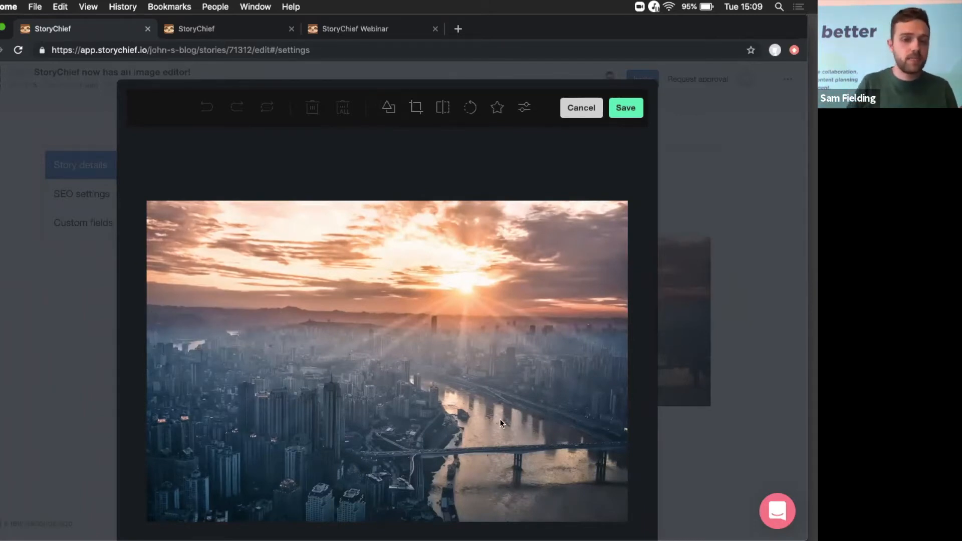
left_click(591, 109)
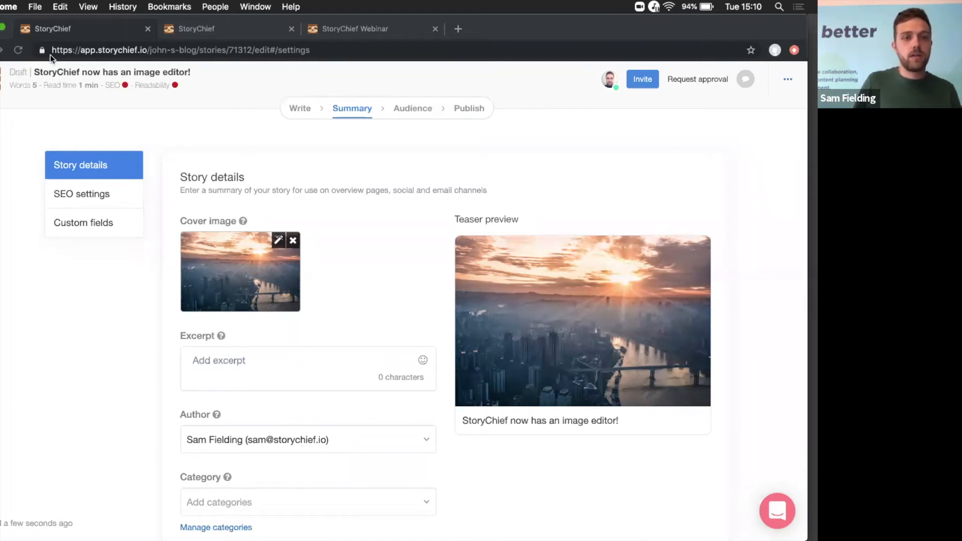
left_click(186, 30)
left_click(107, 30)
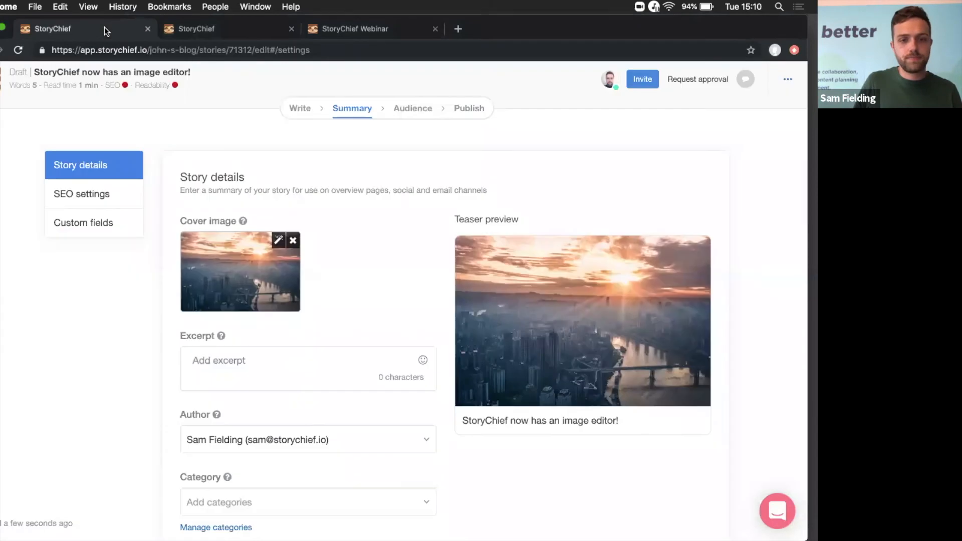
In the story's content, crop the city photo with a custom crop to its full width and about the upper two-thirds of its height.
left_click(305, 112)
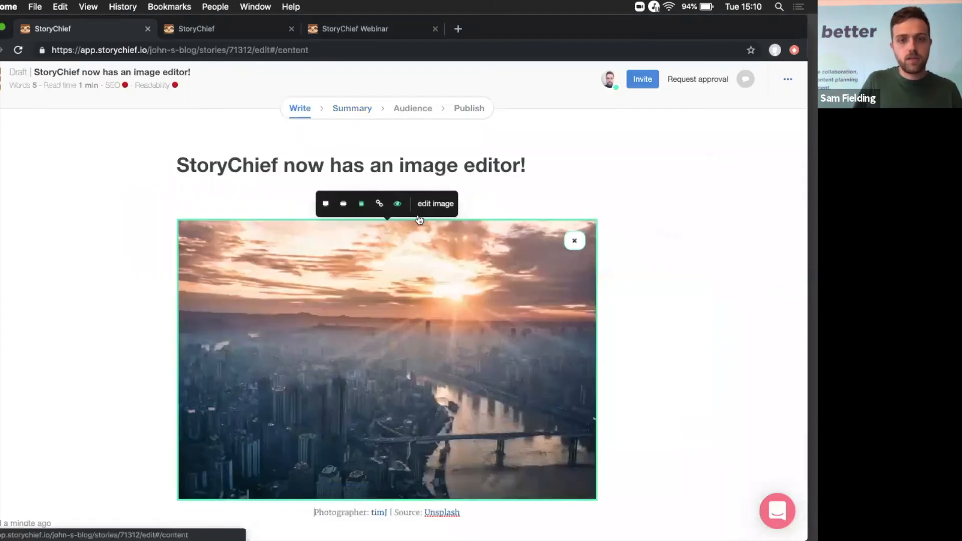
left_click(429, 205)
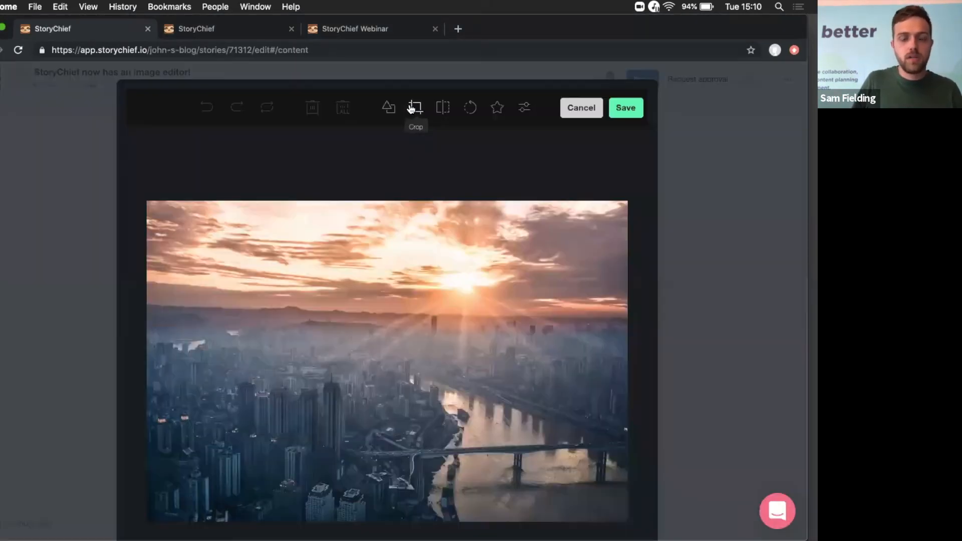
left_click(411, 108)
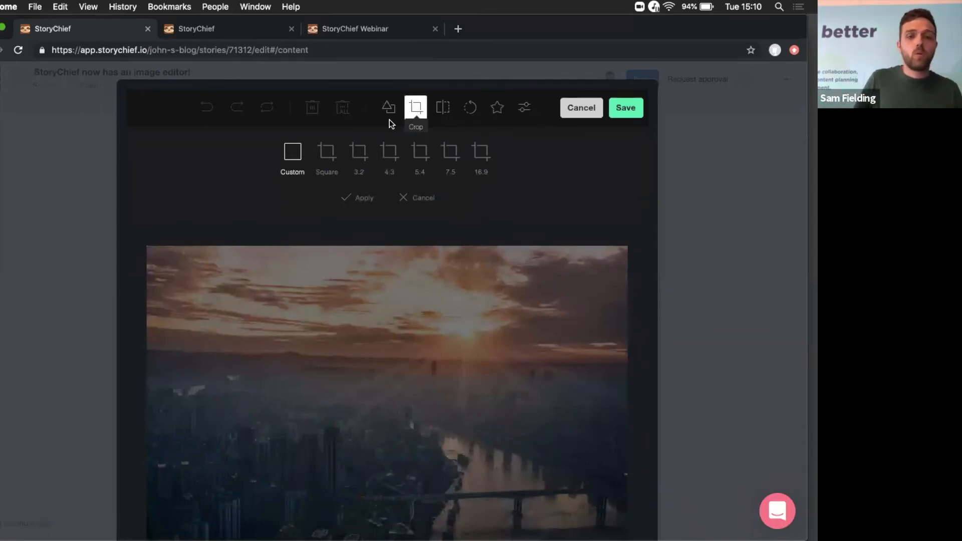
scroll(185, 251, "down", 2)
left_click(295, 99)
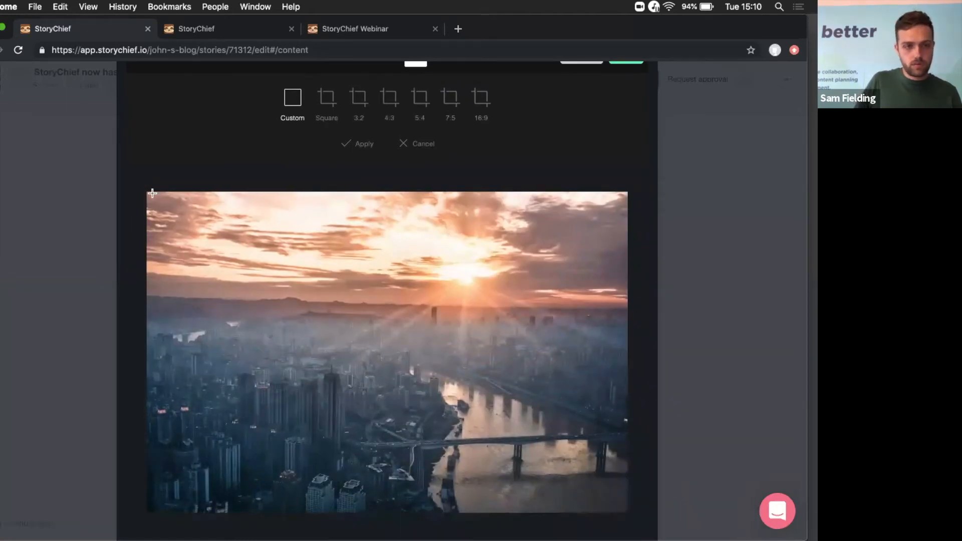
left_click_drag(281, 267, 634, 411)
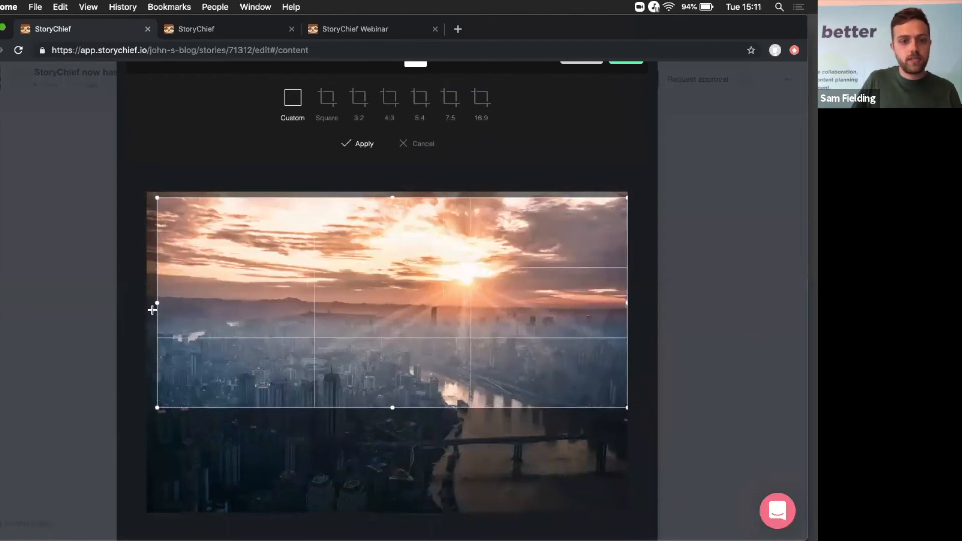
left_click_drag(157, 303, 141, 303)
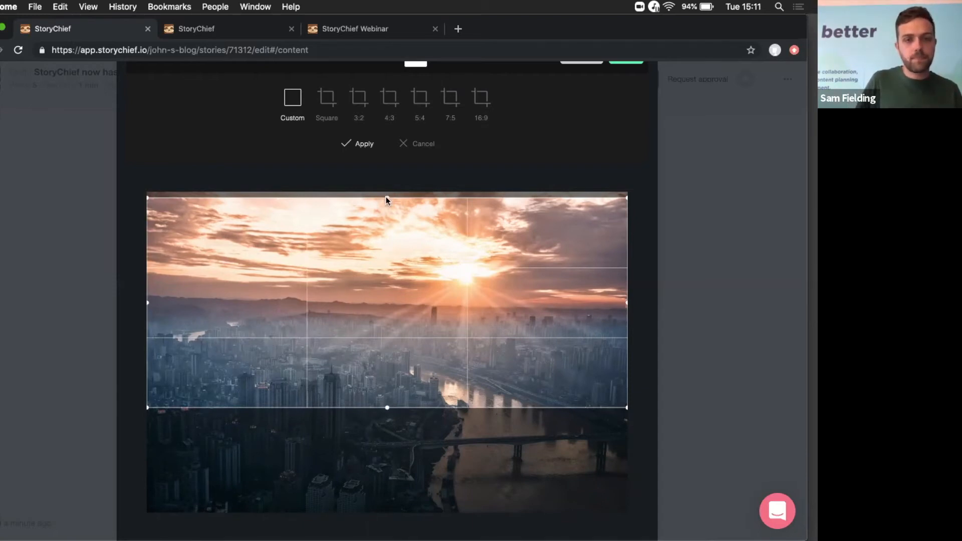
left_click_drag(386, 199, 386, 192)
left_click(357, 144)
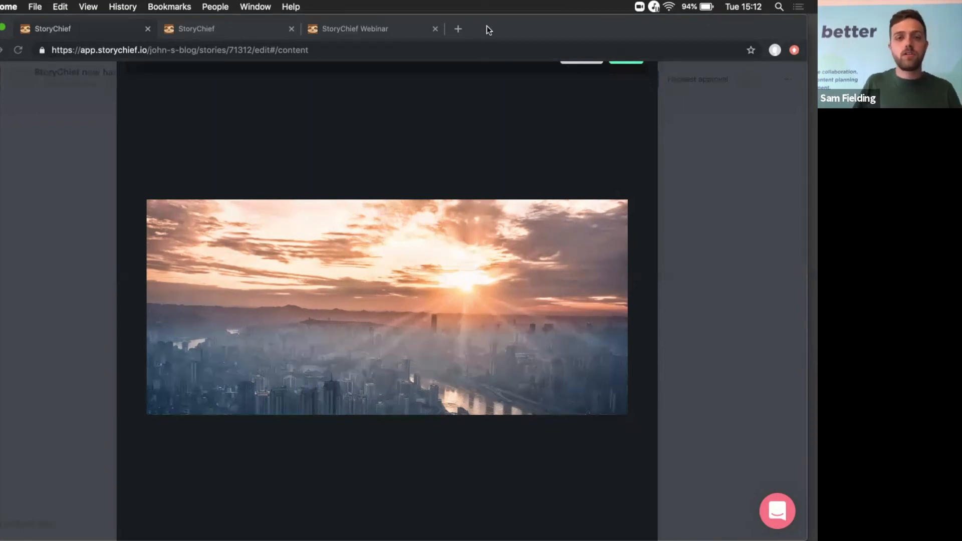
Copy the web address of the StoryChief webinar page for sharing, and return to the story draft.
left_click(385, 31)
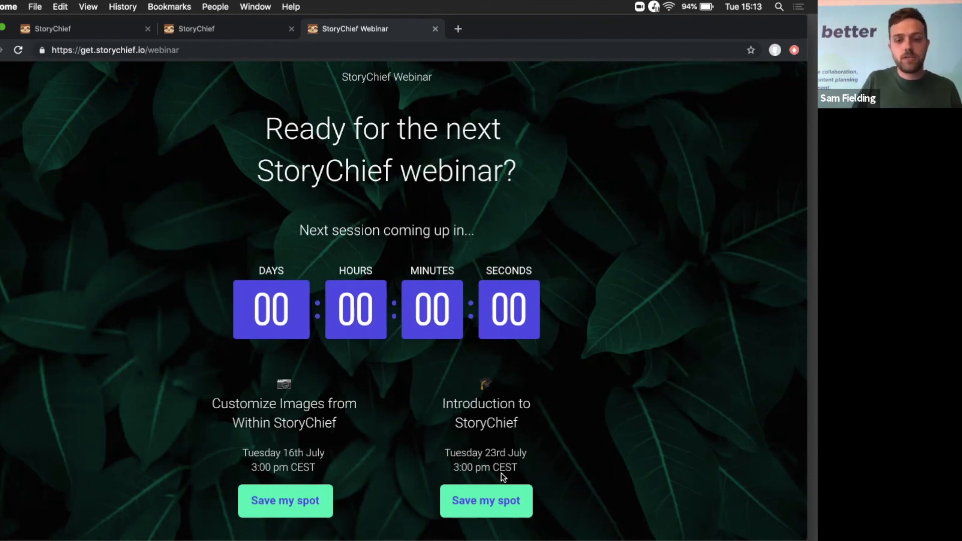
left_click(427, 50)
key("super+c")
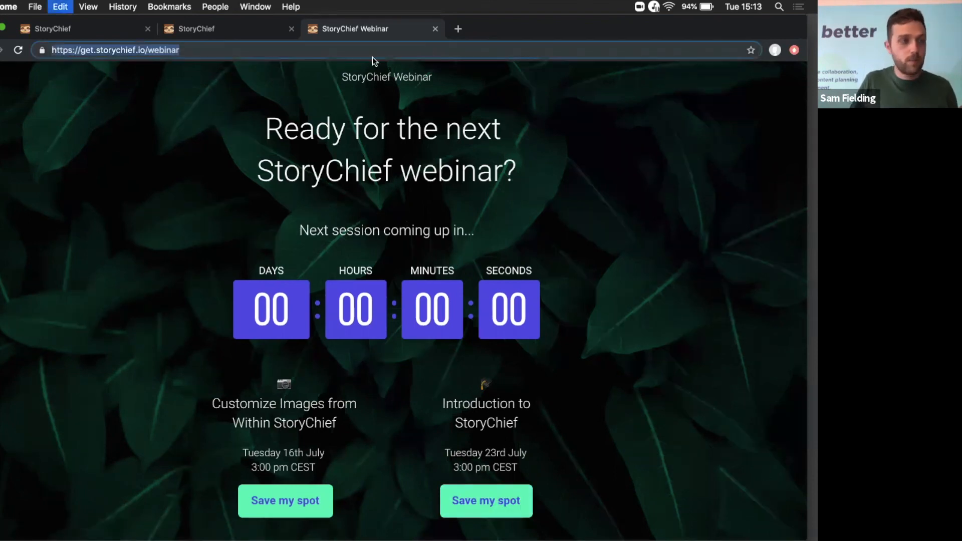
key("super+Tab")
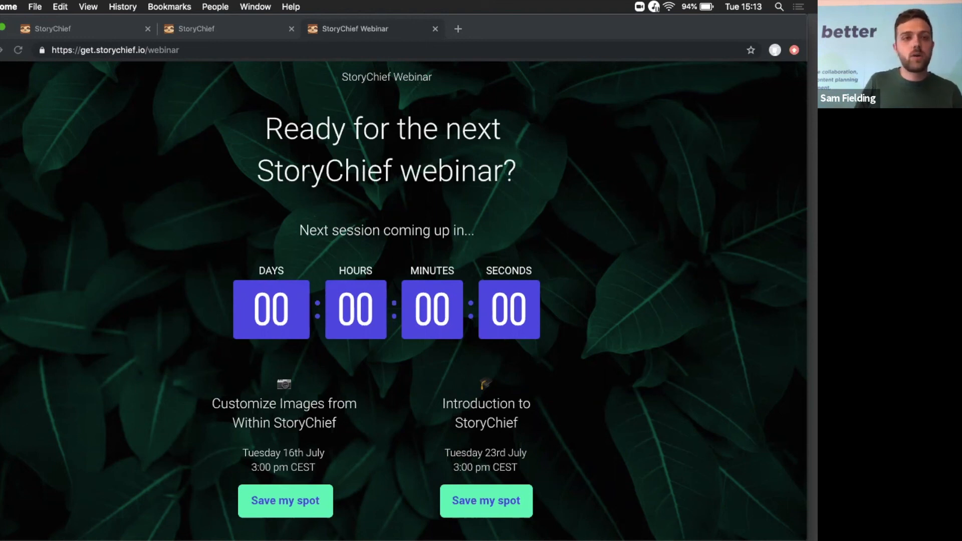
left_click(35, 31)
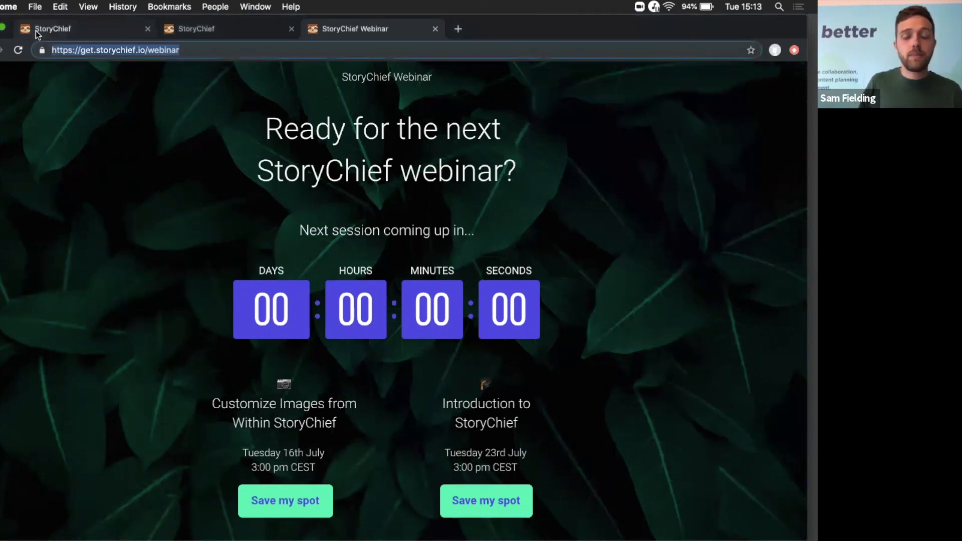